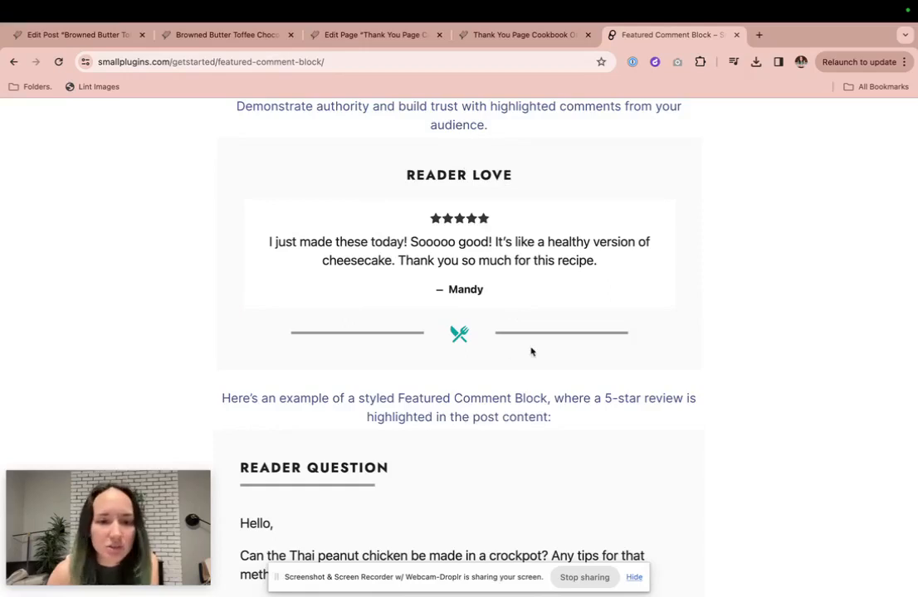
Step: Look over the Featured Comment Block examples and compare the cookie post in the editor with its live page
scroll(531, 352, down, 5)
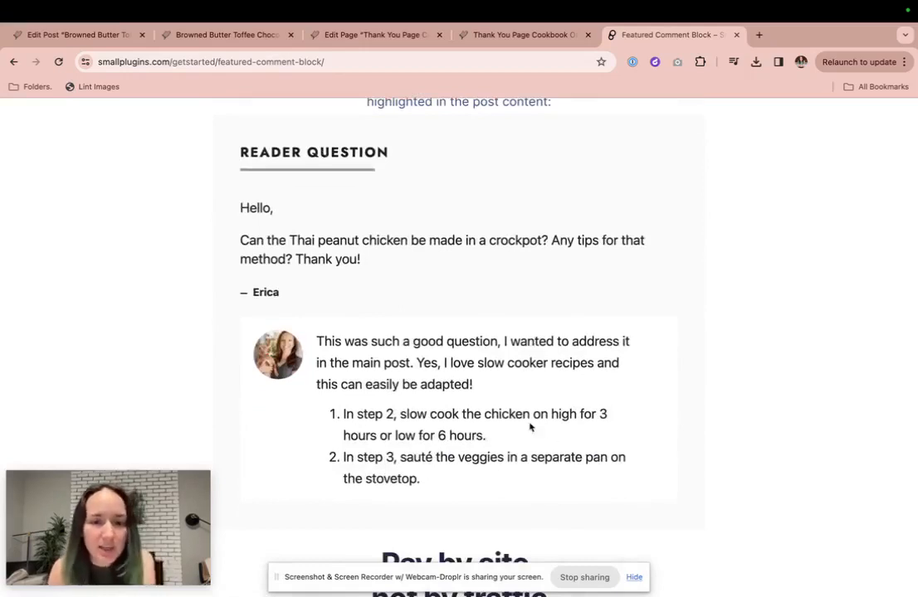
click(67, 34)
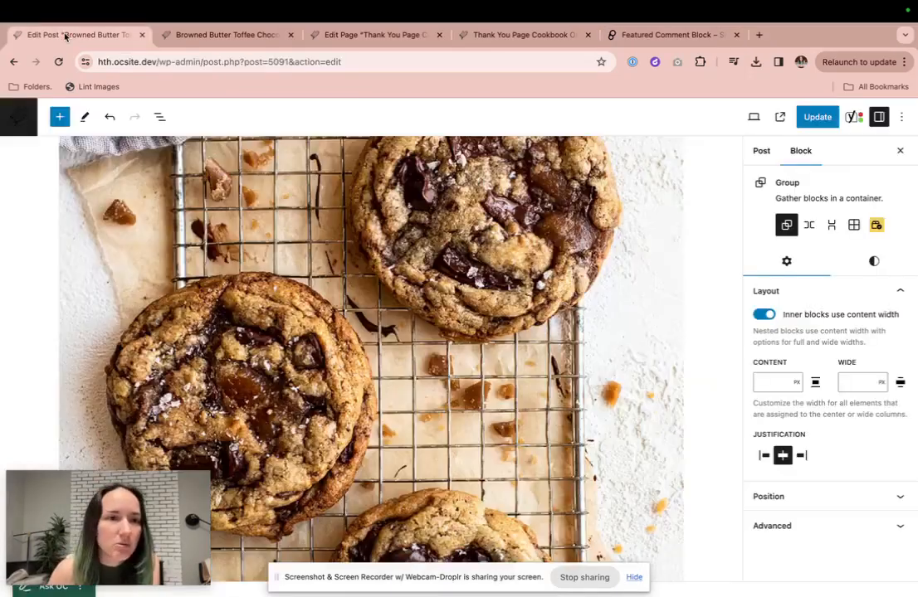
scroll(681, 476, down, 10)
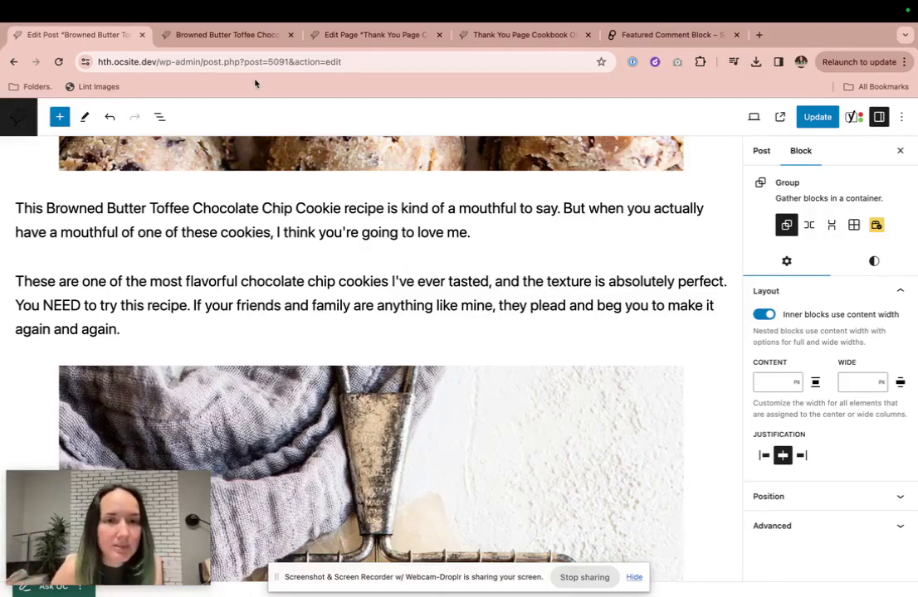
mouse_move(242, 262)
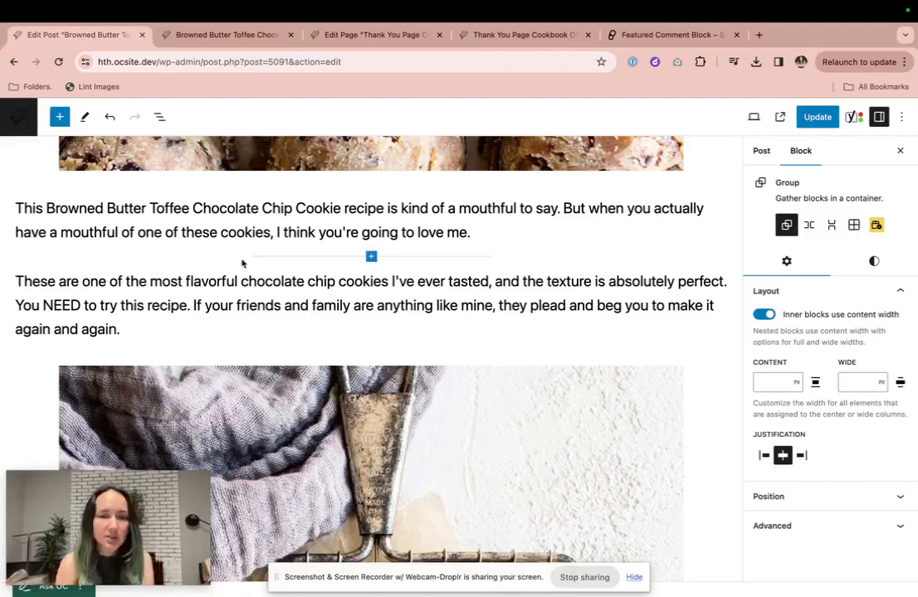
click(225, 35)
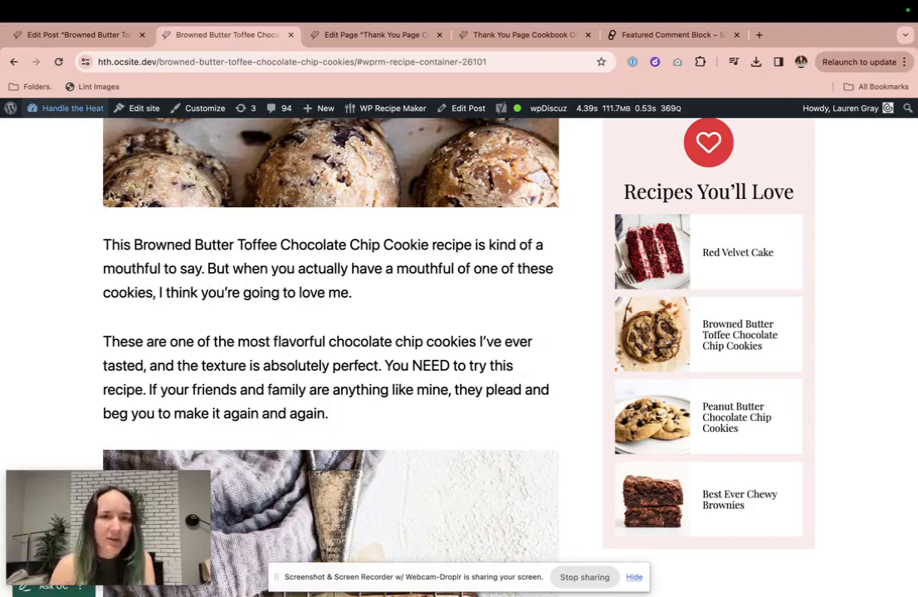
click(91, 35)
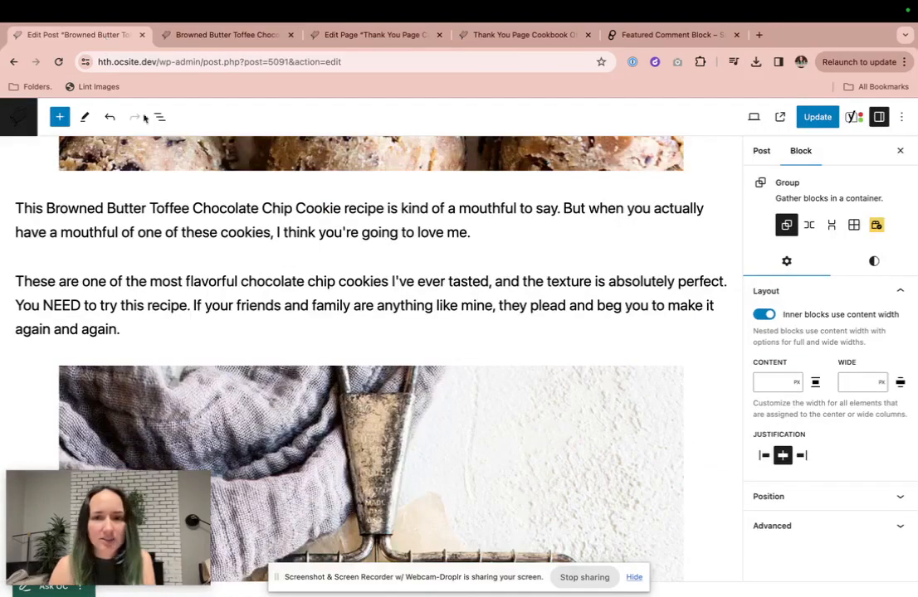
click(224, 35)
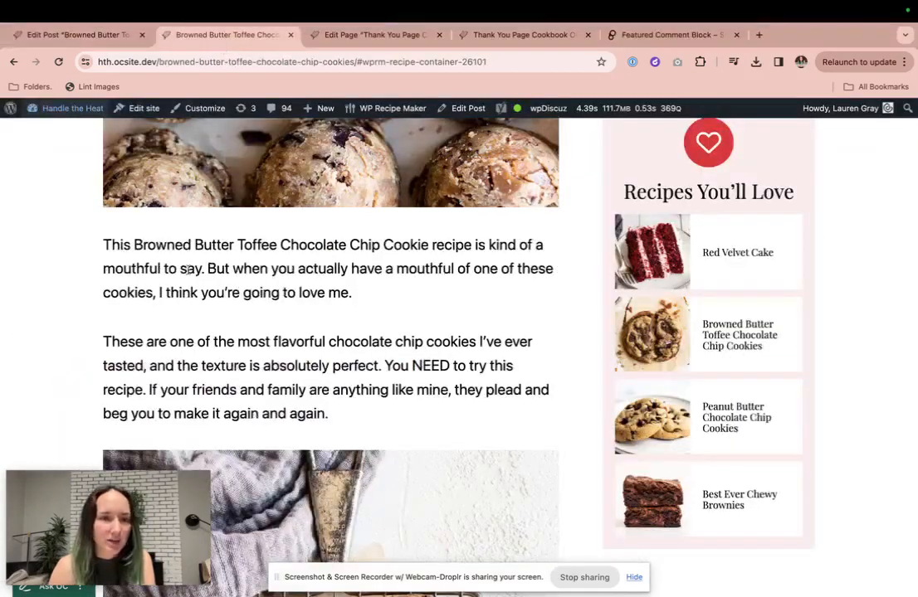
Step: Close the two Thank You Page tabs
click(439, 35)
click(382, 36)
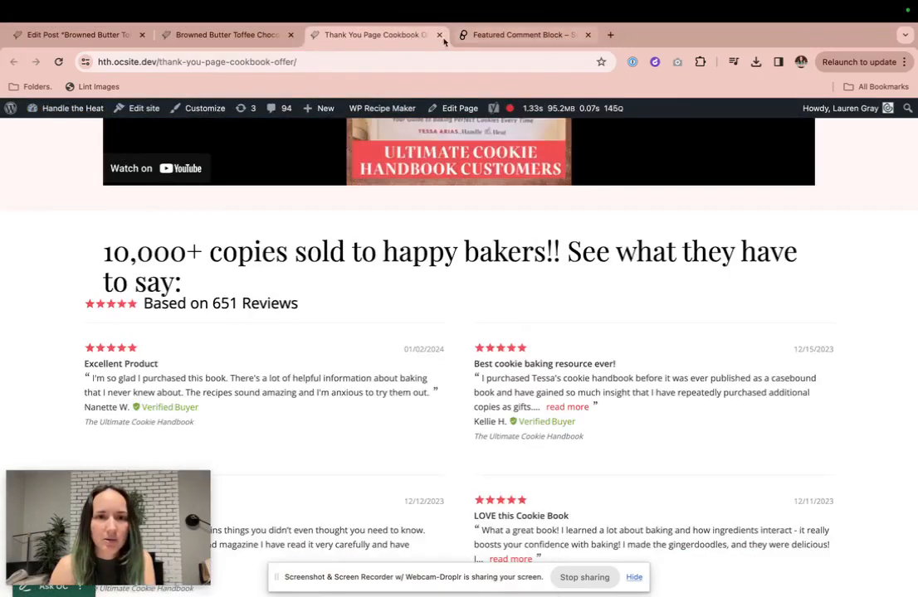
click(439, 34)
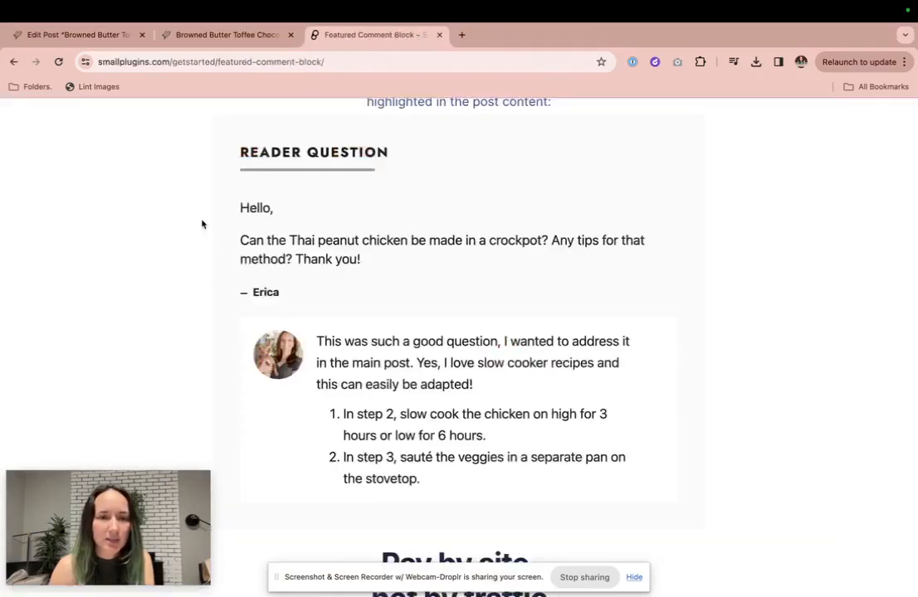
Step: Insert a Featured Comment block below the post's "mouthful to say" paragraph and feature the comment beginning "That looks absolutely delicious!"
scroll(202, 224, up, 5)
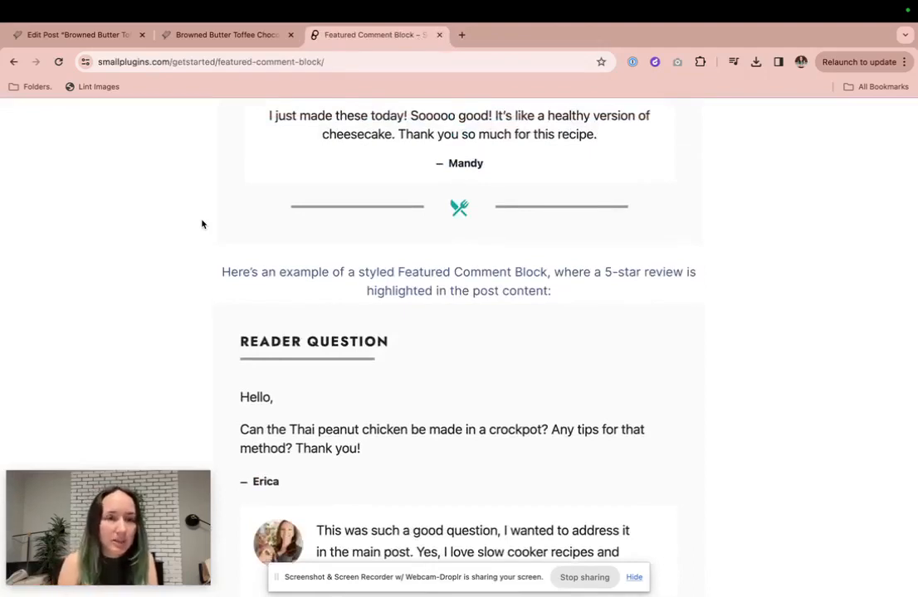
click(82, 36)
click(496, 258)
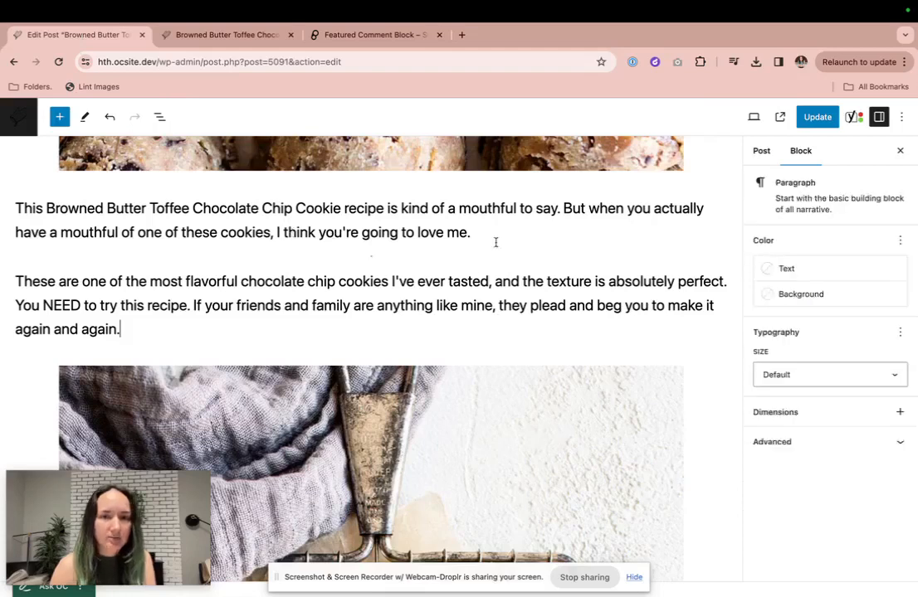
click(497, 234)
key(Return)
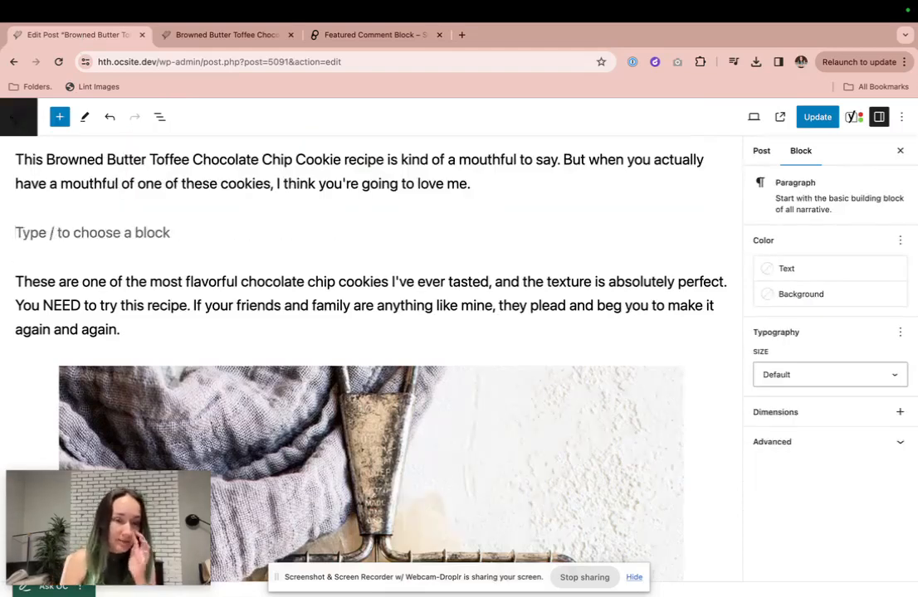
text(/)
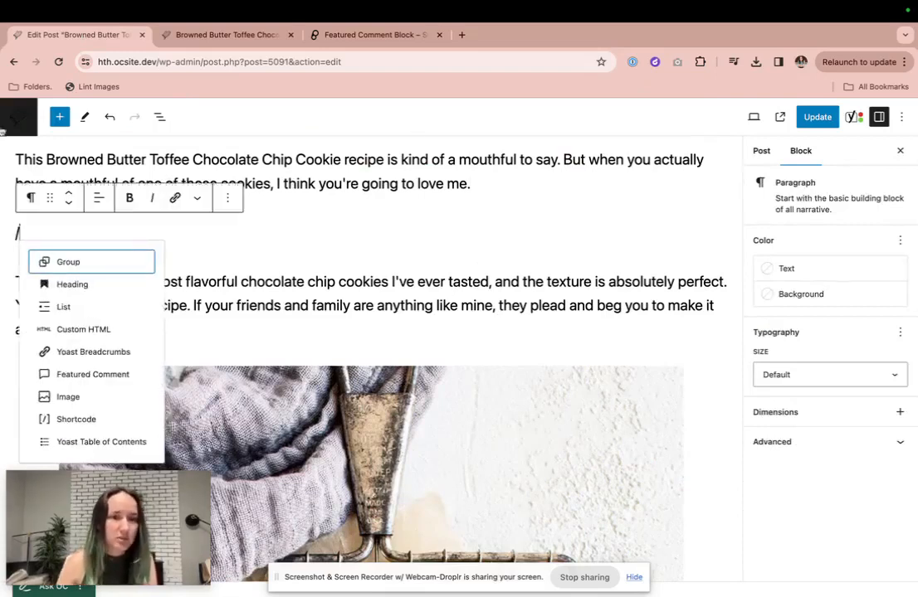
text(featured com)
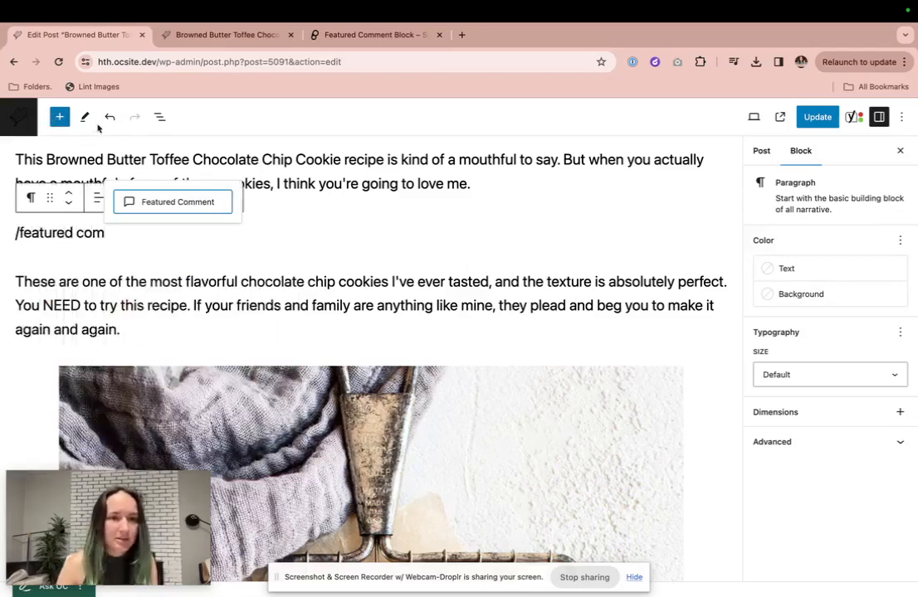
click(167, 206)
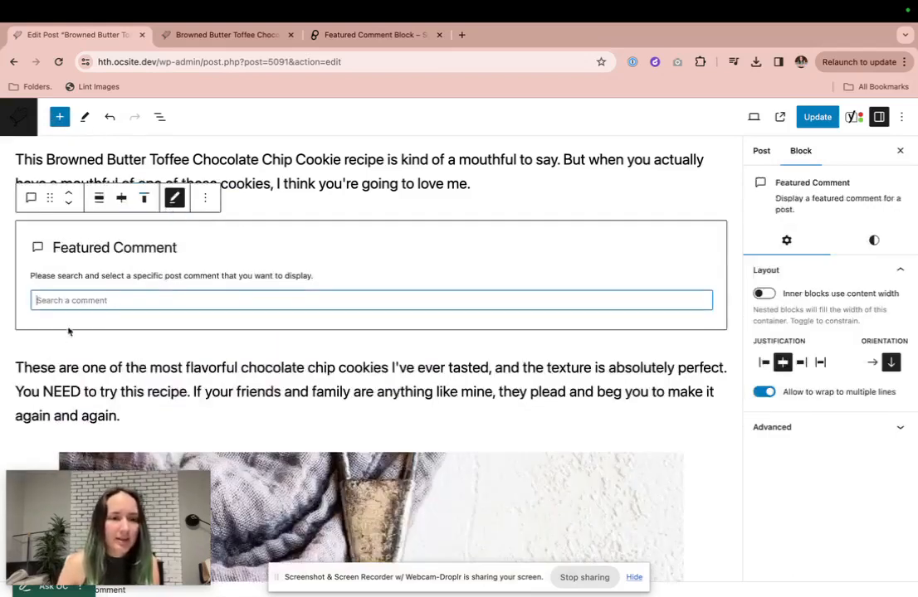
text(s)
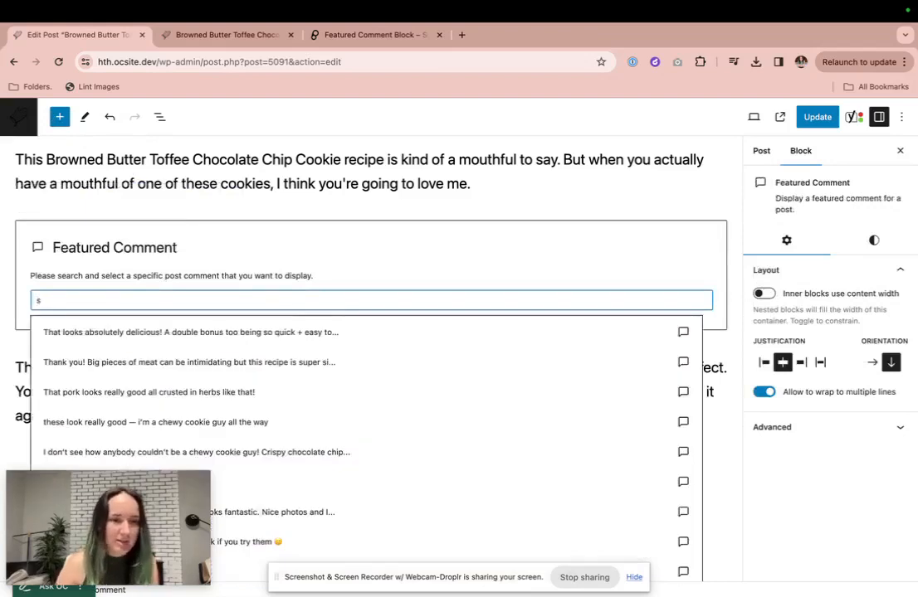
click(154, 333)
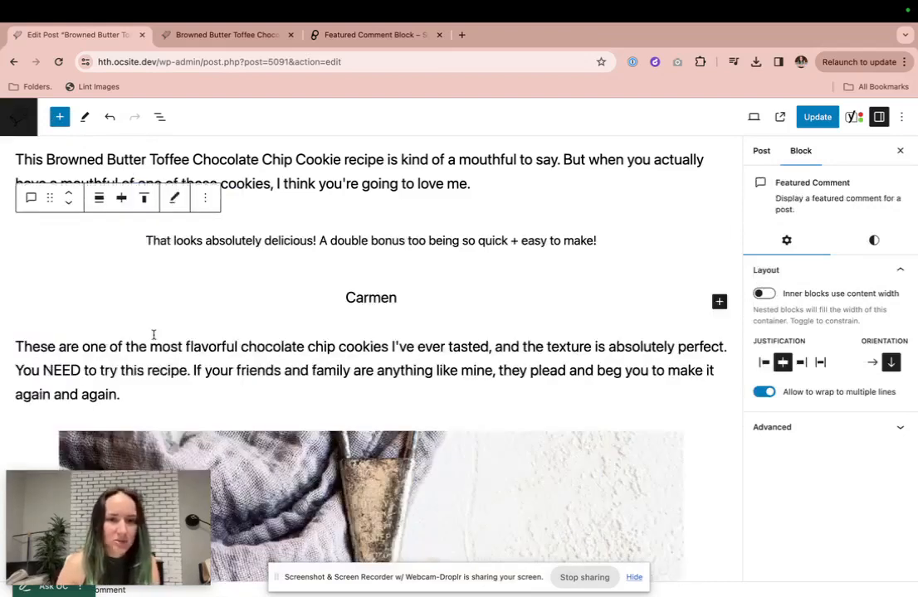
Step: Inspect the comment content and author name blocks nested in the Featured Comment block, using the block list
click(316, 243)
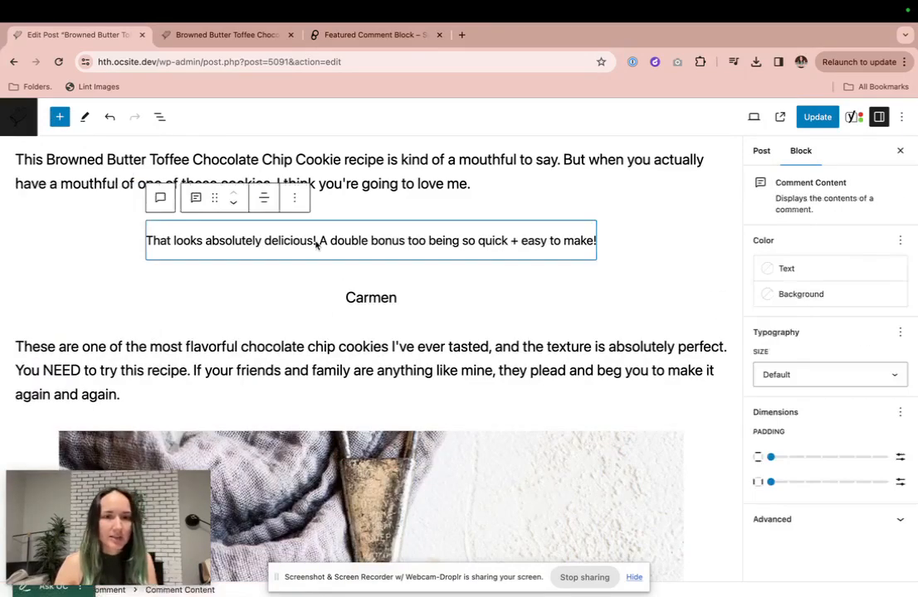
click(377, 306)
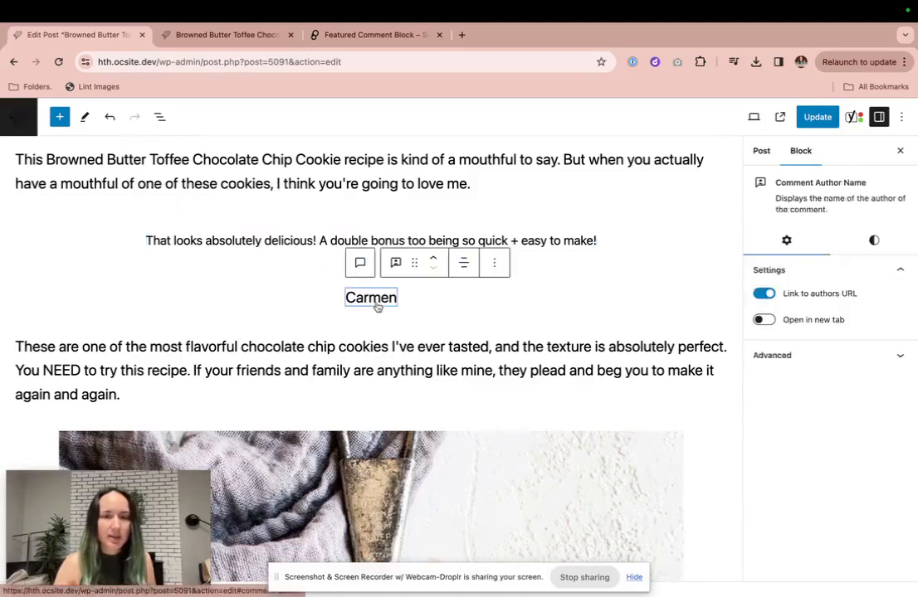
click(159, 116)
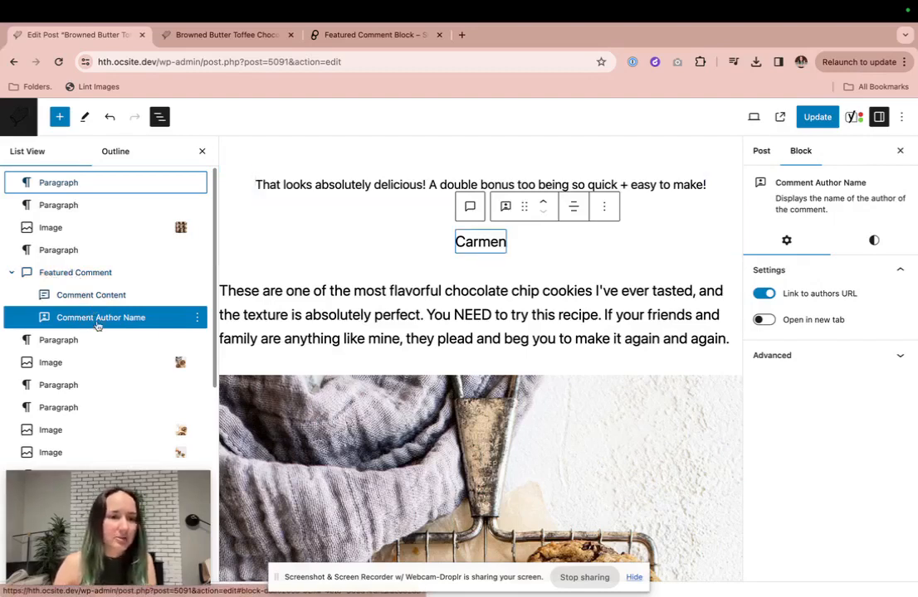
scroll(385, 290, up, 2)
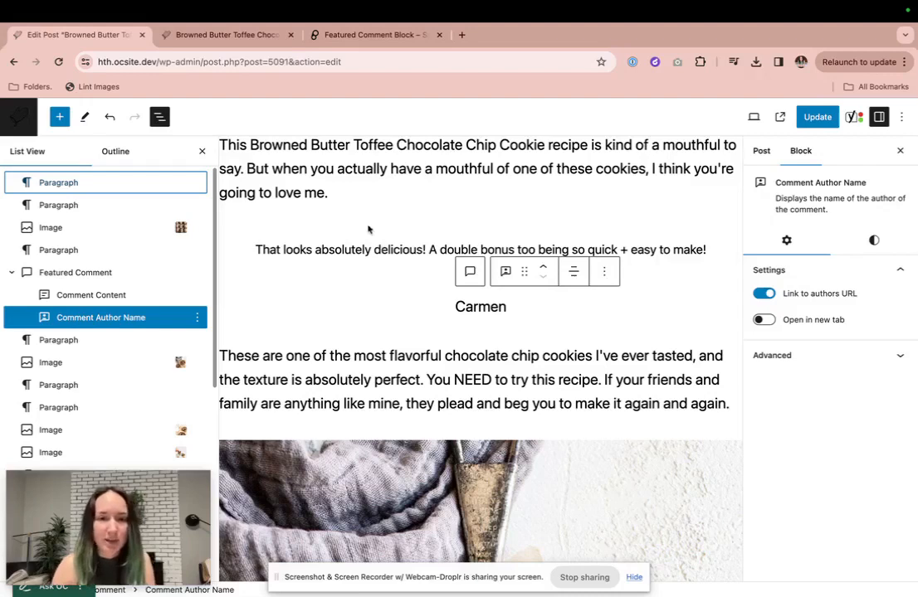
click(71, 272)
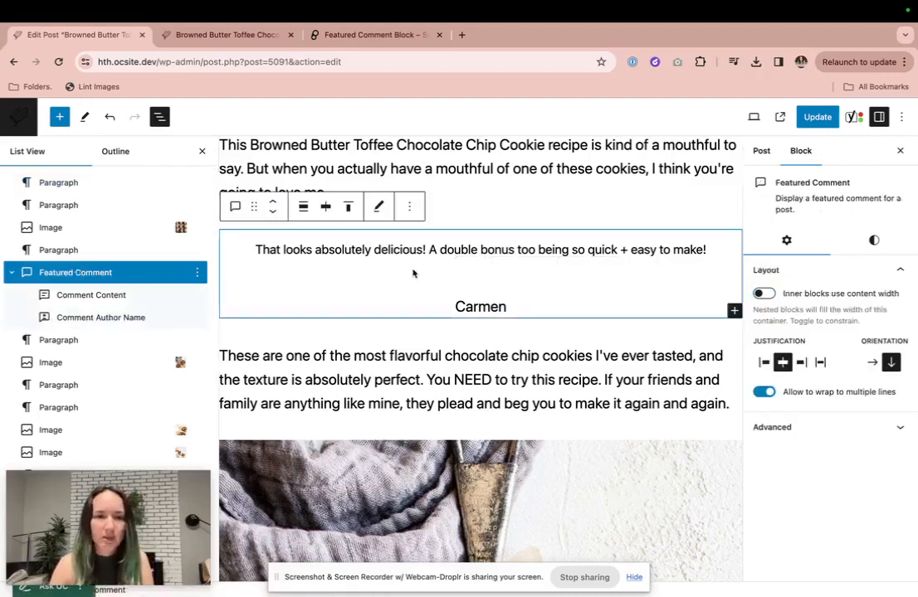
Step: Try moving the comment author name above the comment content, and restore the order
click(453, 254)
click(480, 306)
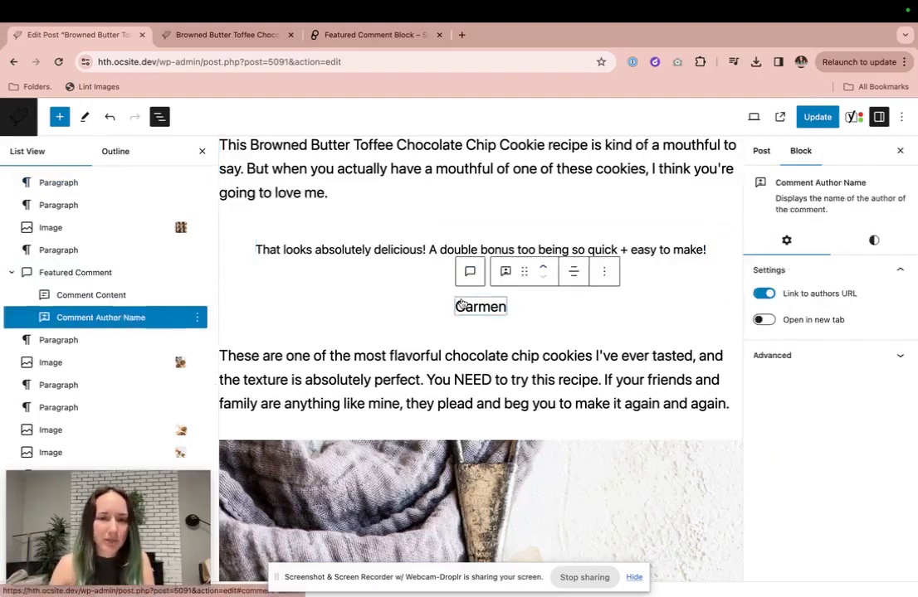
click(544, 267)
click(545, 277)
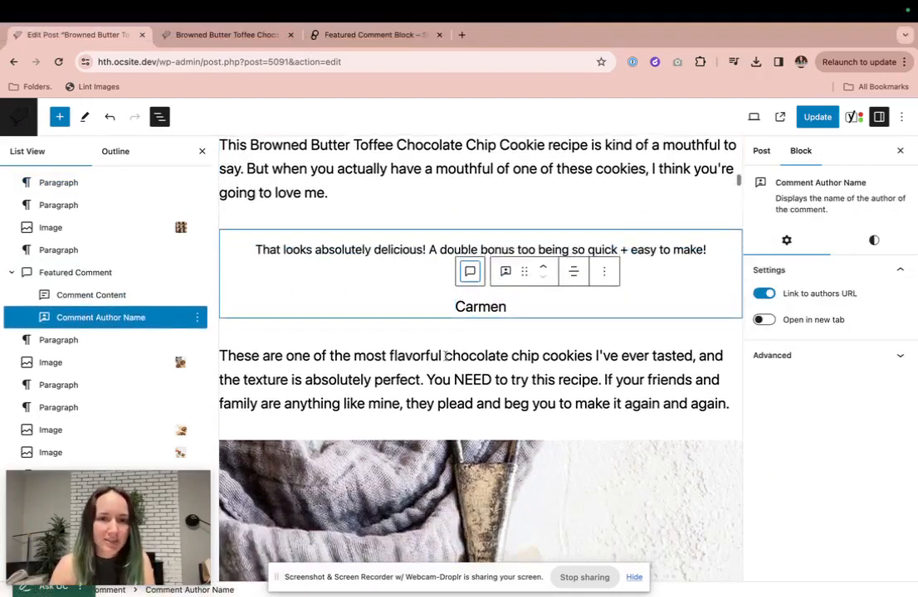
Step: Review the styled Reader Love and Reader Question examples on the Featured Comment Block page, and return to the post editor
click(375, 35)
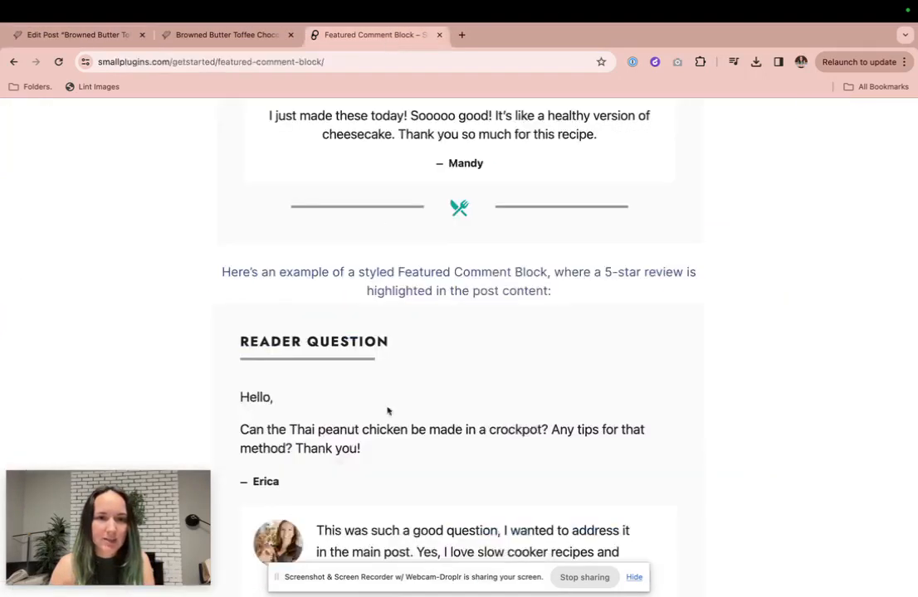
scroll(387, 410, down, 1)
scroll(388, 410, up, 5)
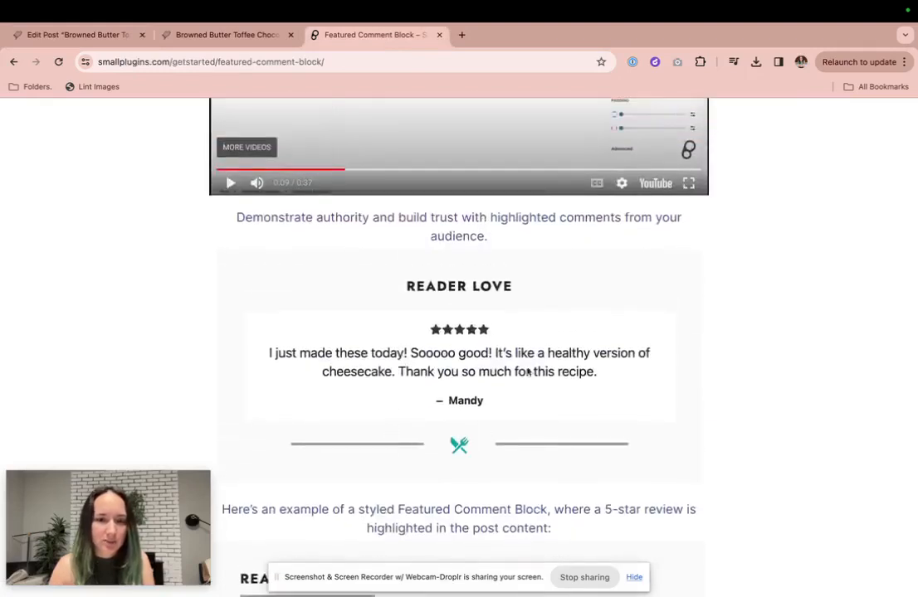
scroll(507, 385, down, 2)
scroll(506, 384, up, 1)
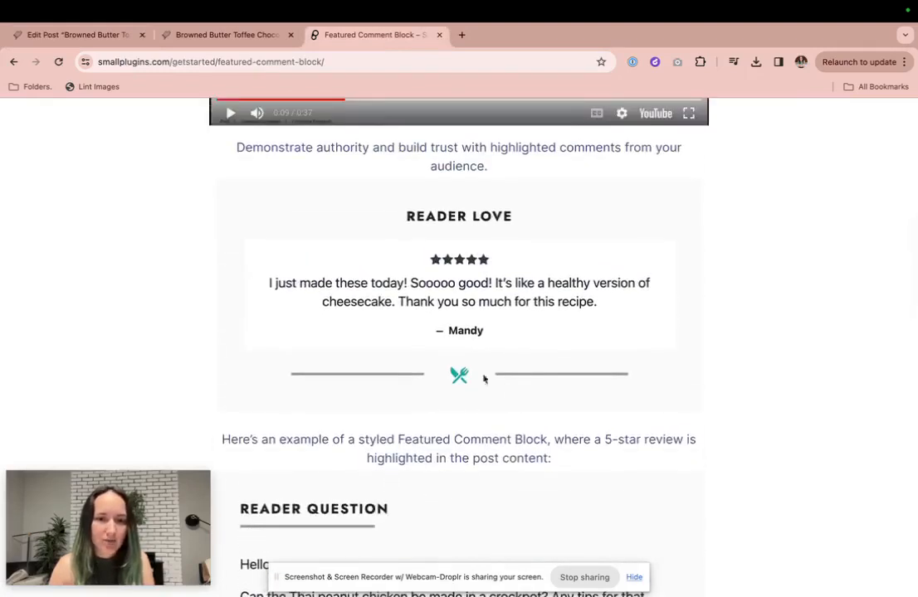
scroll(402, 403, down, 7)
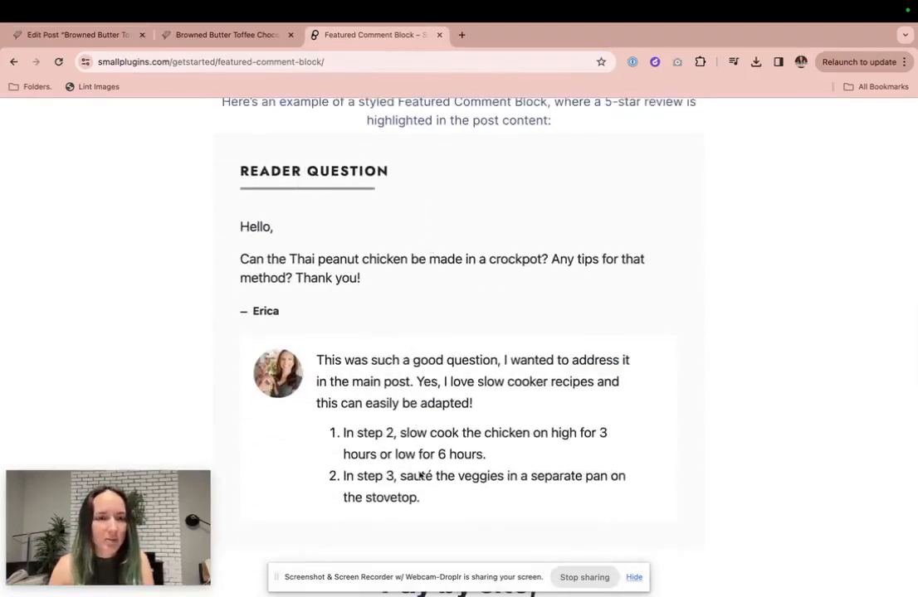
scroll(365, 287, up, 8)
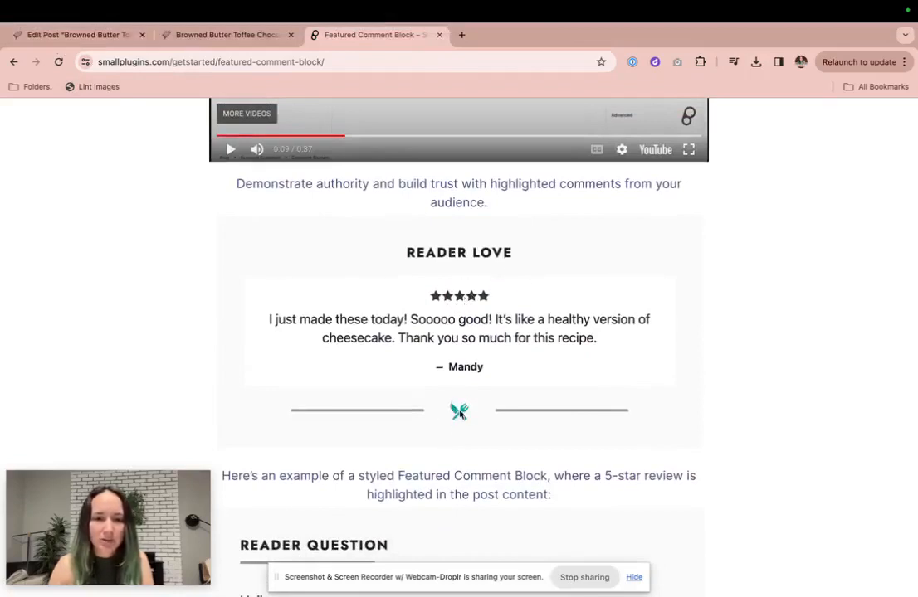
click(79, 35)
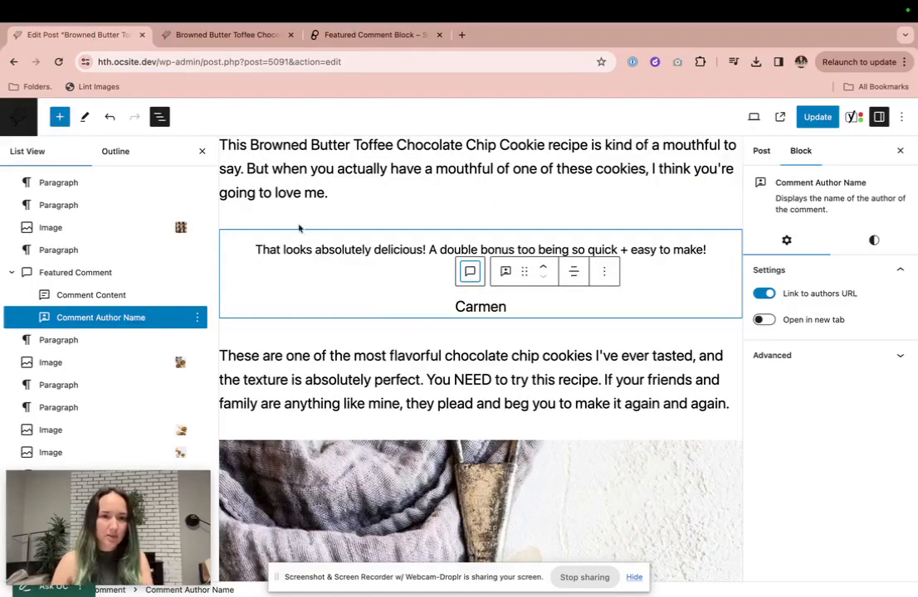
click(89, 274)
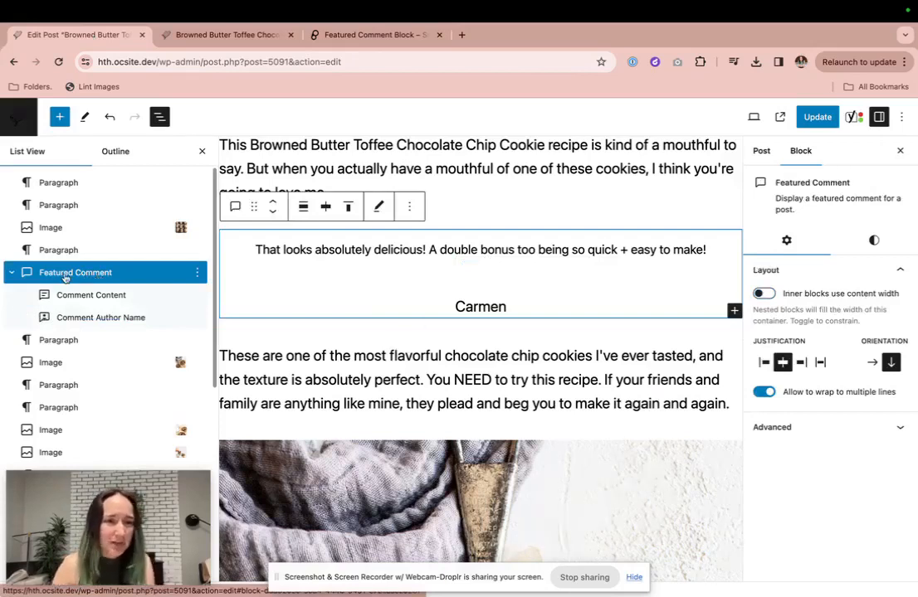
key(Return)
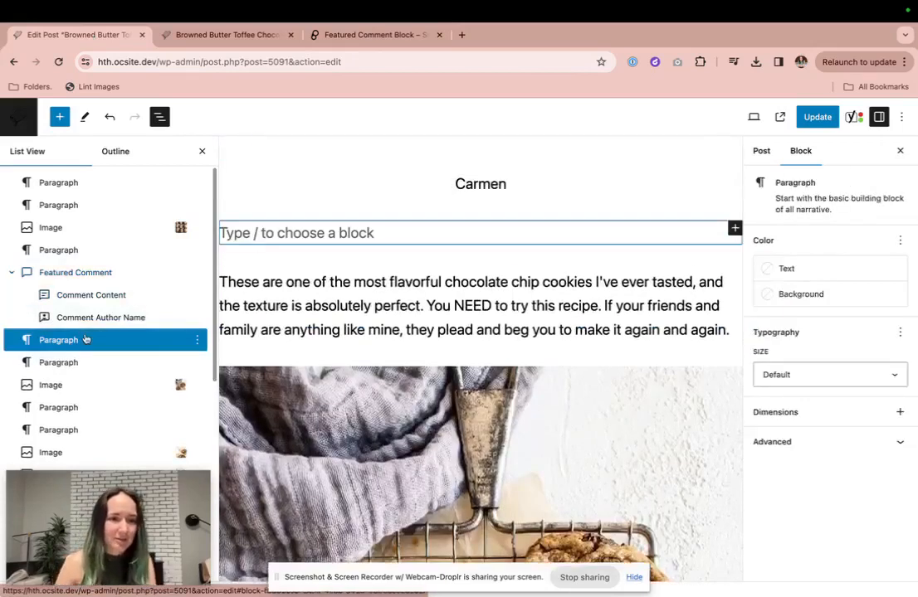
key(BackSpace)
Step: Add a "Reader Love" paragraph inside the Featured Comment block and place it above the comment content
click(91, 295)
key(Return)
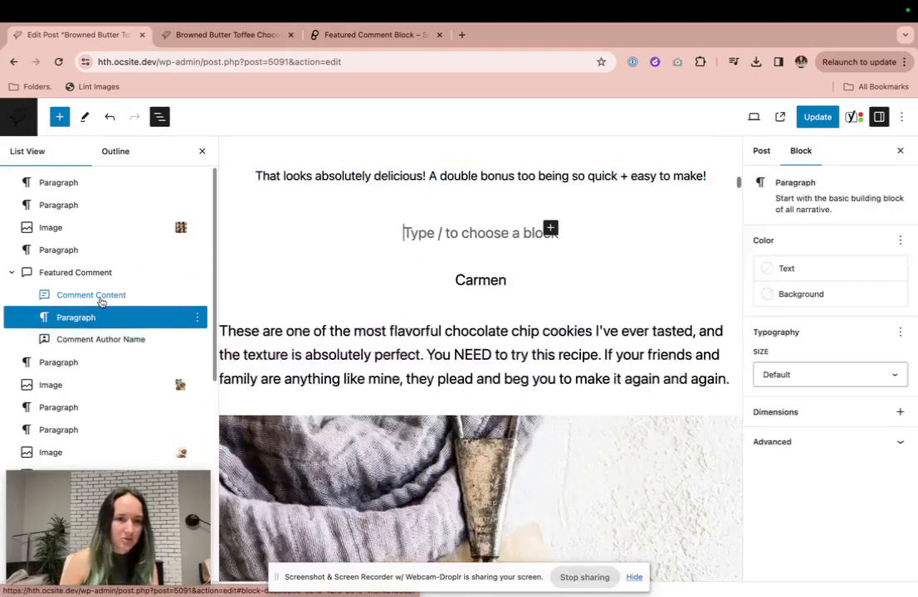
text(Reader Lover)
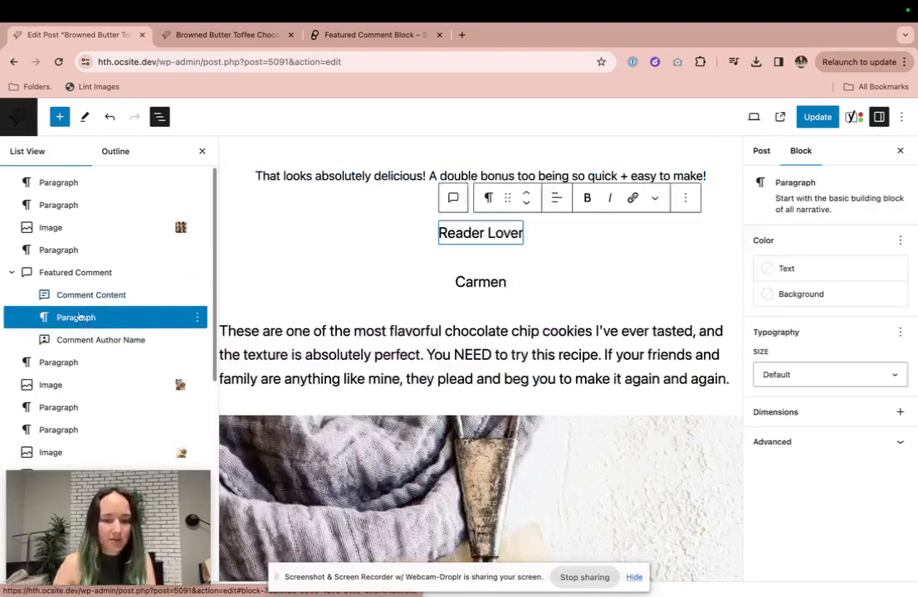
key(BackSpace)
click(529, 192)
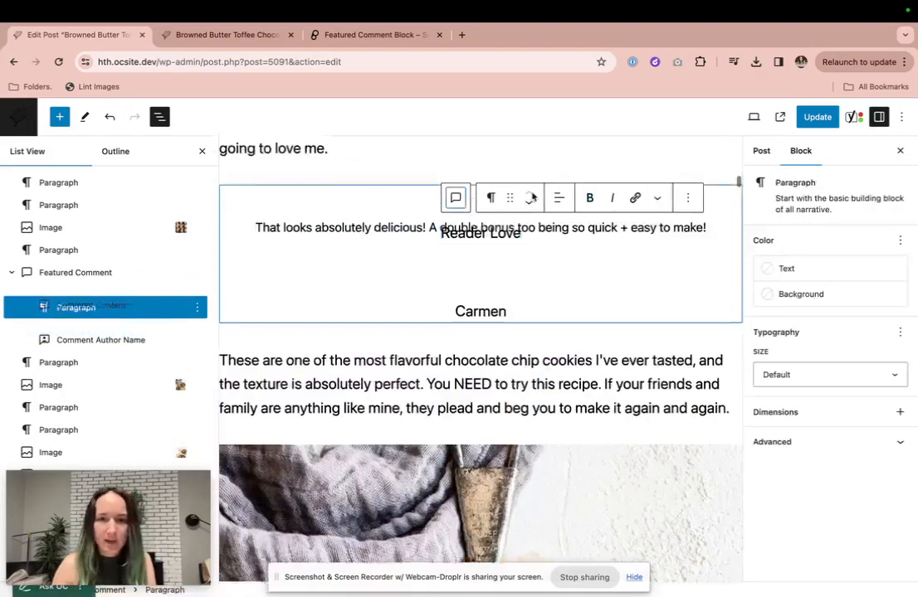
Step: Make the "Reader Love" text in the Featured Comment block bold
triple_click(484, 234)
key(ctrl+b)
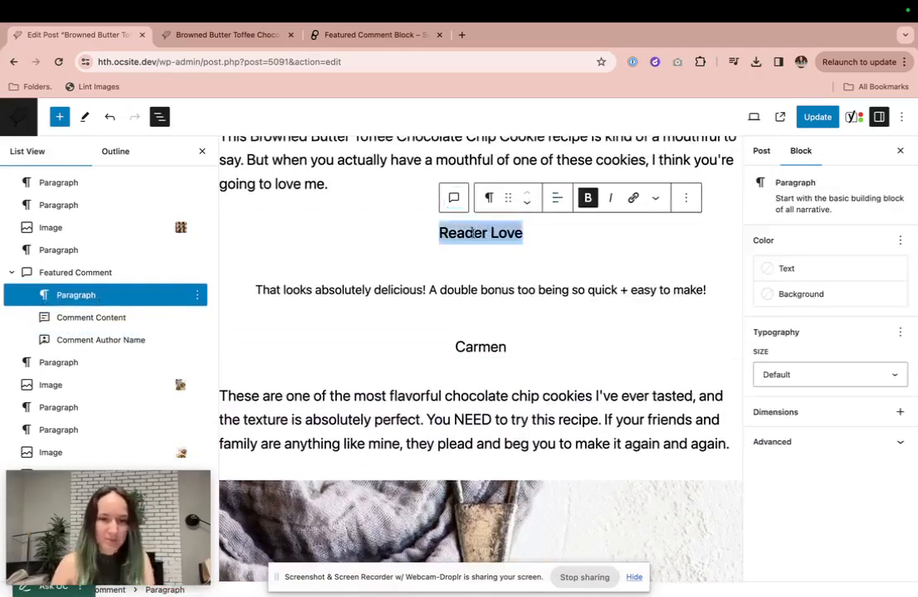
key(Left)
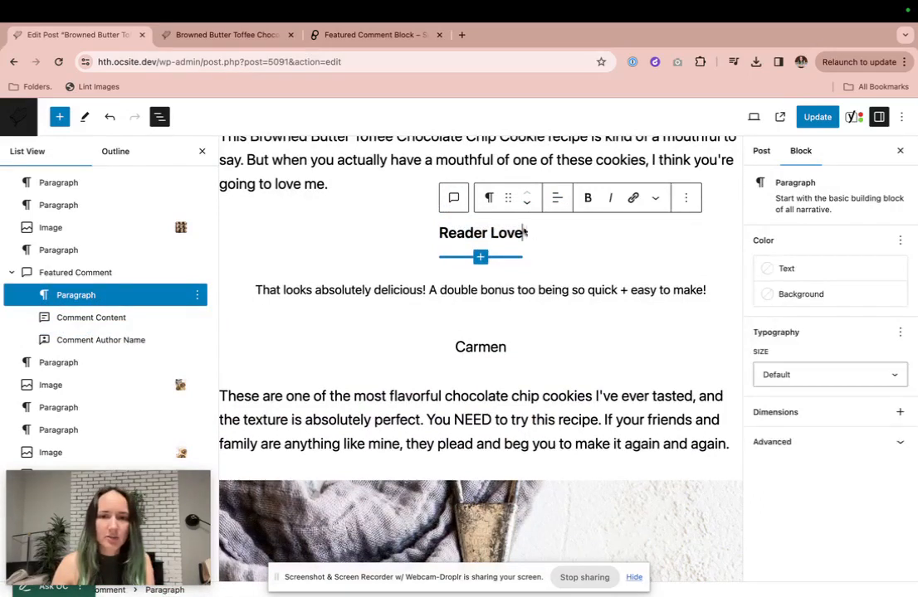
triple_click(500, 233)
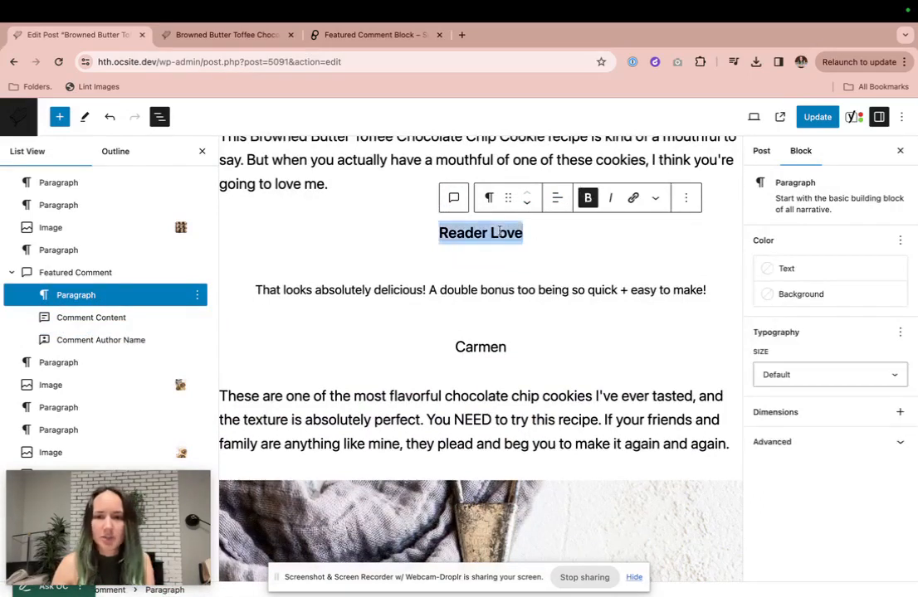
Step: Enable the font family option for the "Reader Love" paragraph and set its font to Script
click(817, 375)
click(896, 306)
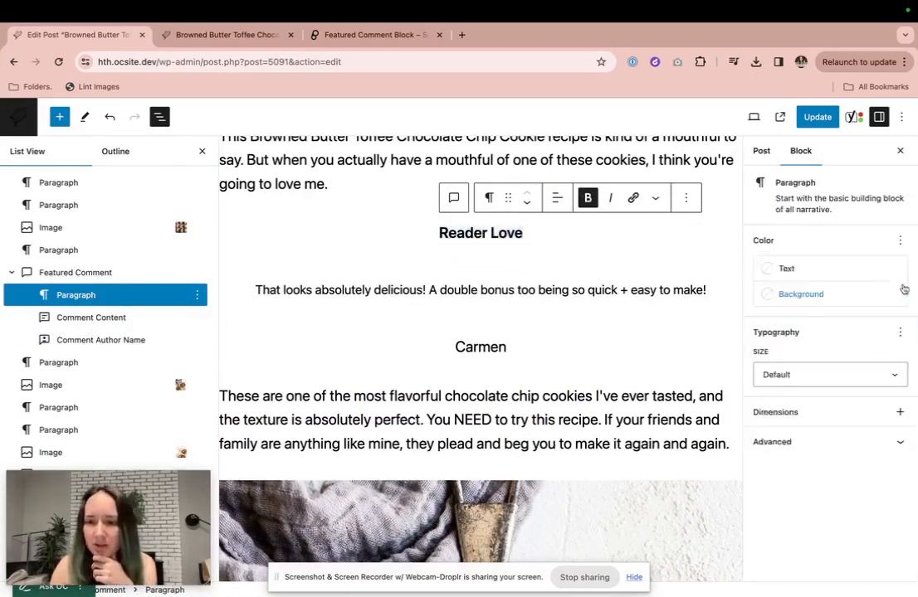
click(905, 241)
click(905, 242)
click(899, 342)
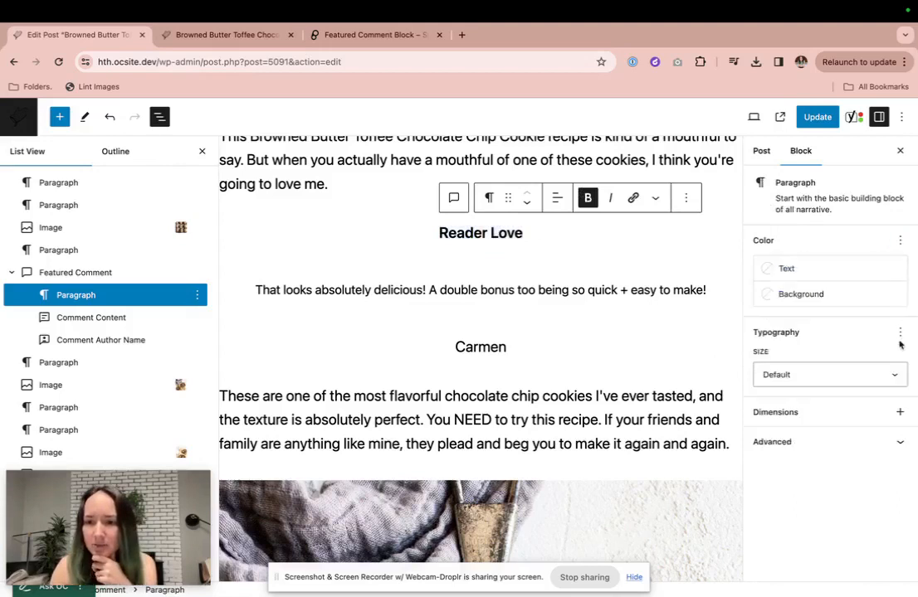
click(900, 334)
click(803, 439)
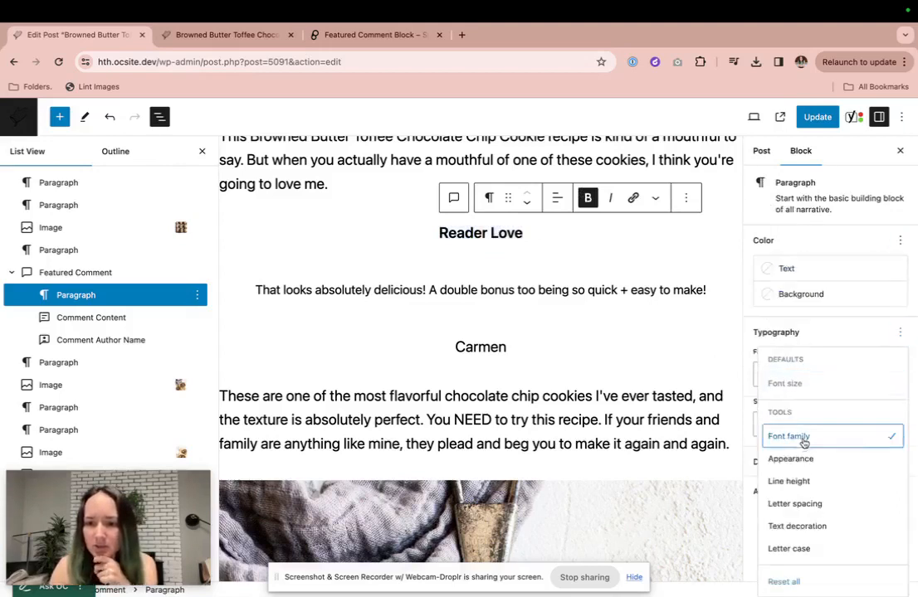
key(Escape)
click(784, 378)
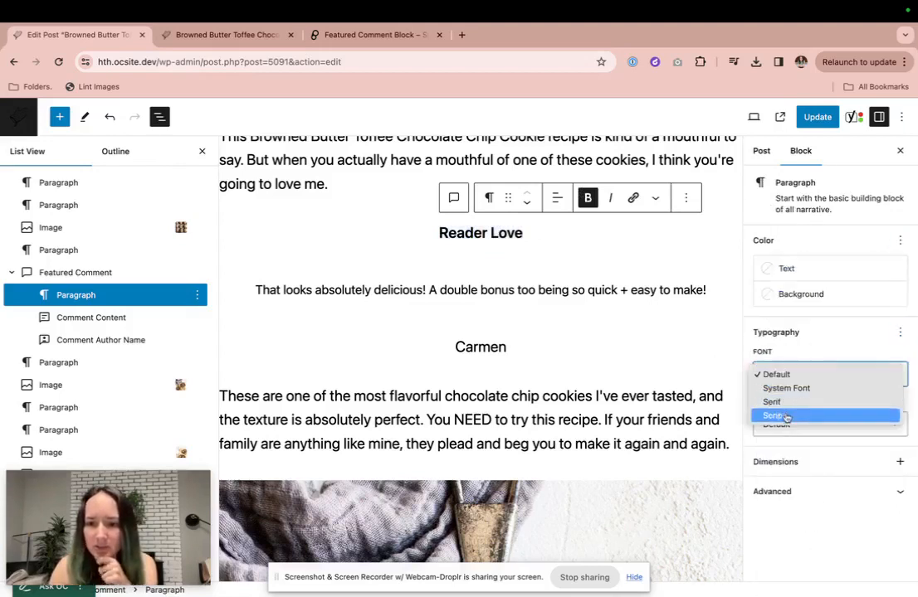
click(785, 415)
Step: Set the "Reader Love" paragraph's size to Extra Large and remove the bold from its text
click(784, 425)
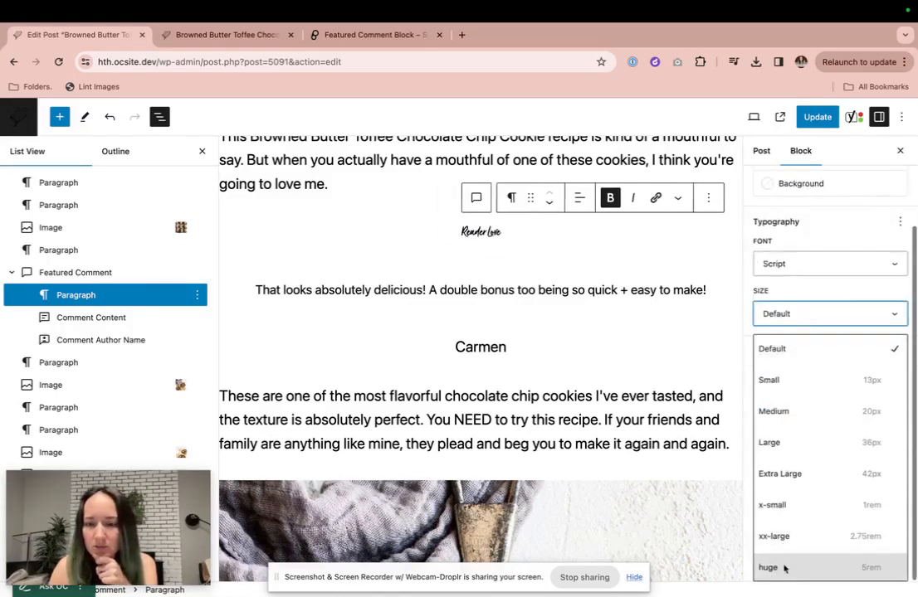
click(785, 474)
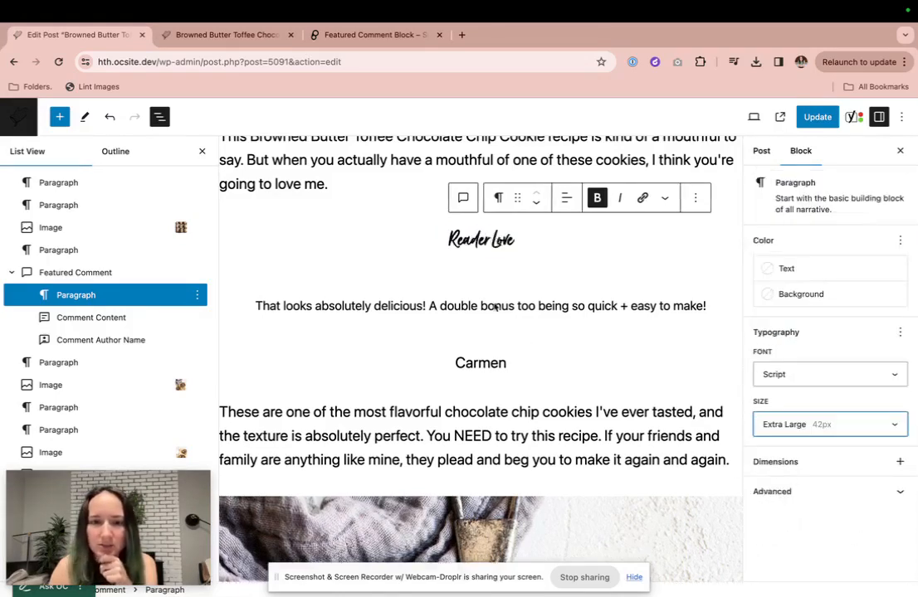
triple_click(480, 242)
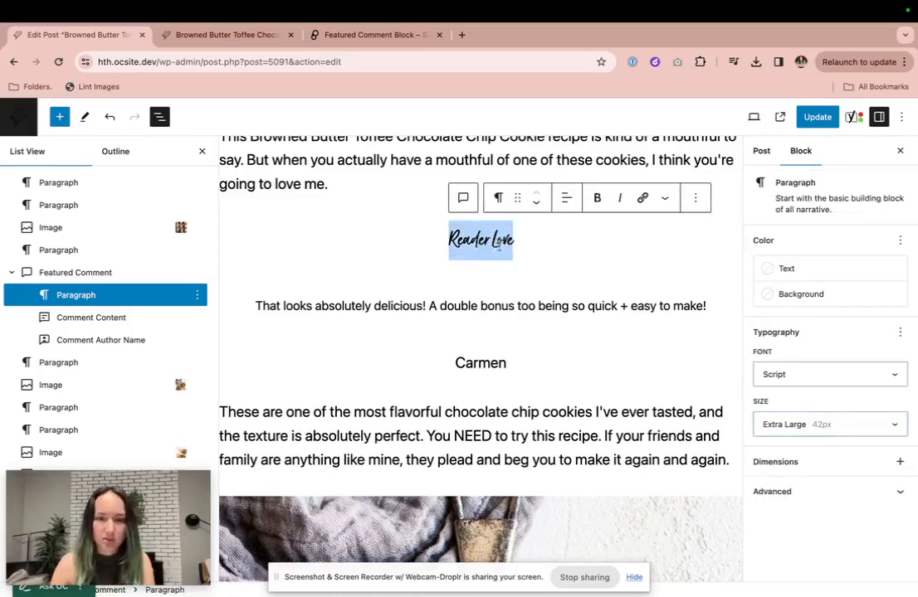
click(498, 242)
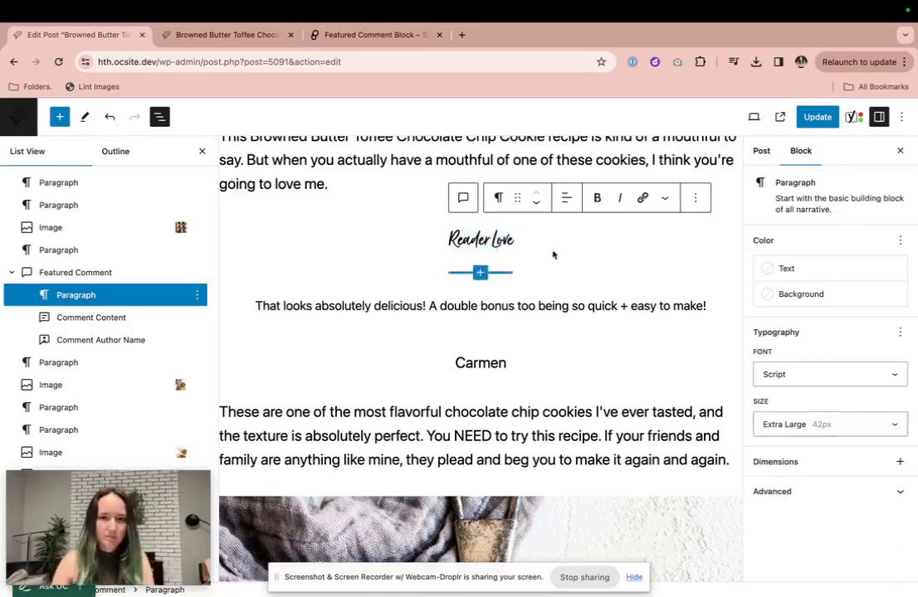
Step: Give the Featured Comment block an Off-White background and set its vertical and horizontal padding to M
click(109, 273)
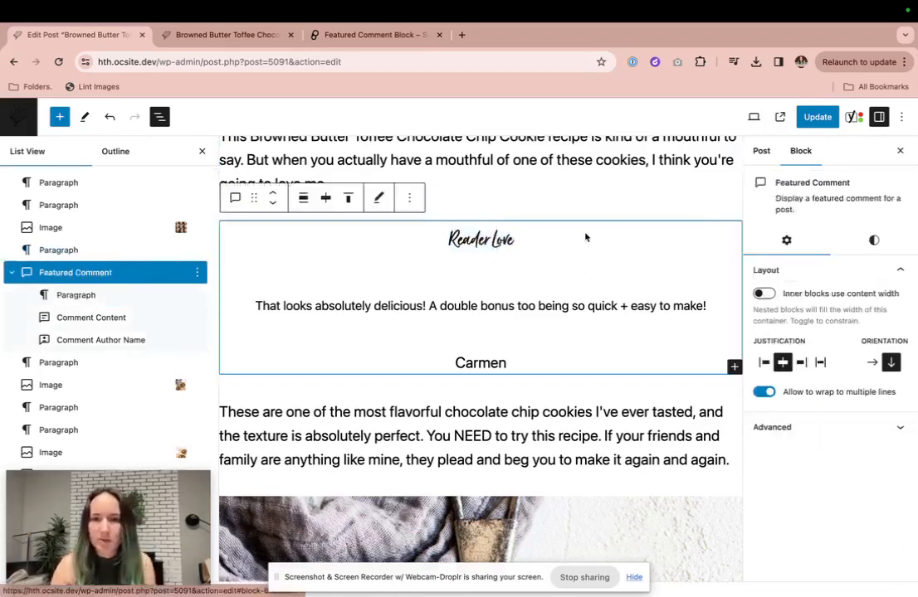
click(873, 242)
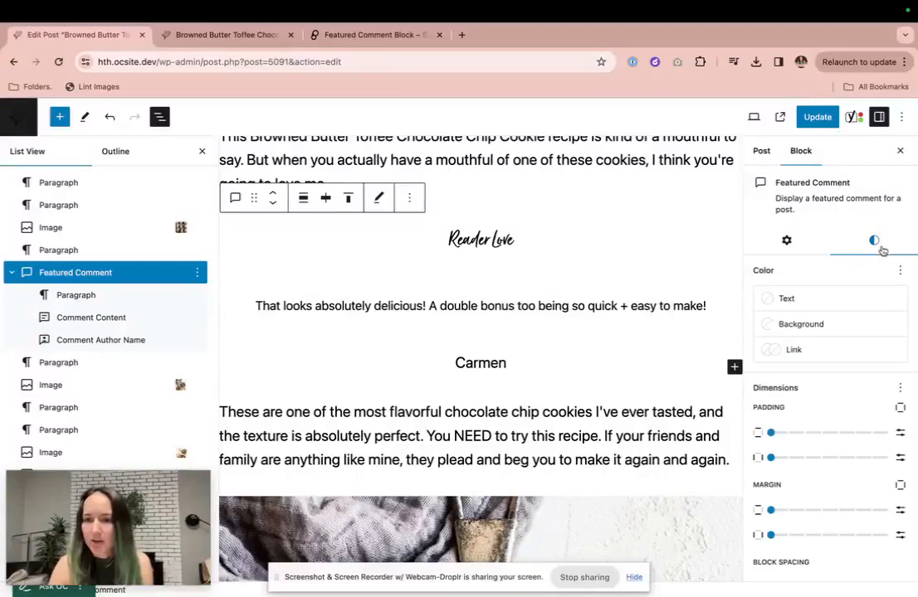
click(800, 324)
click(637, 350)
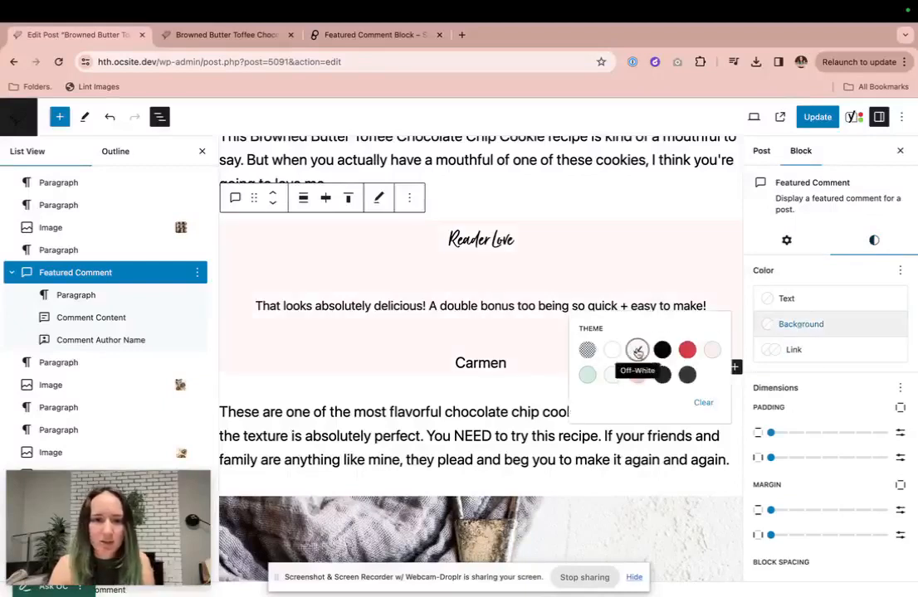
click(837, 432)
click(836, 457)
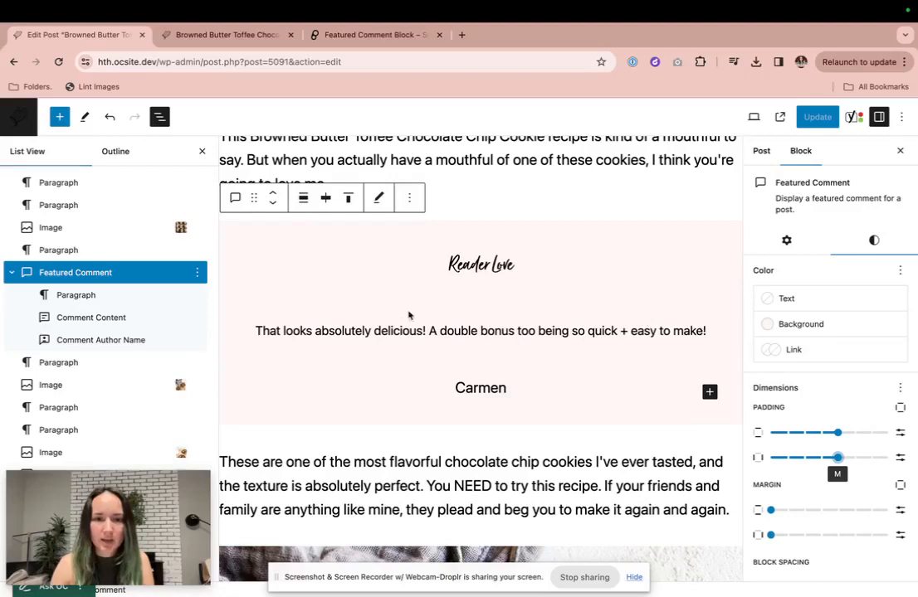
Step: Check the Reader Love example on the plugin page, and group the comment content and comment author name blocks in the post
click(367, 37)
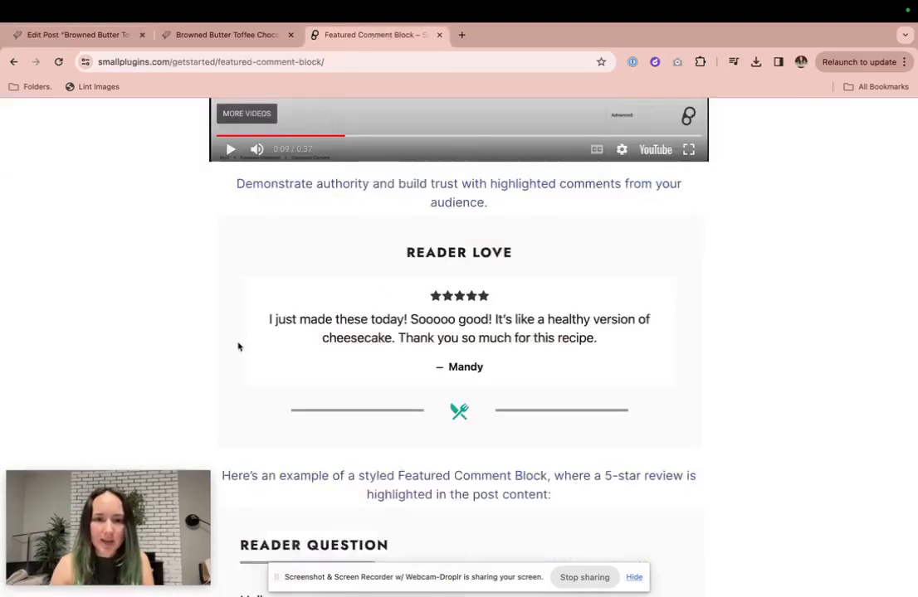
click(79, 35)
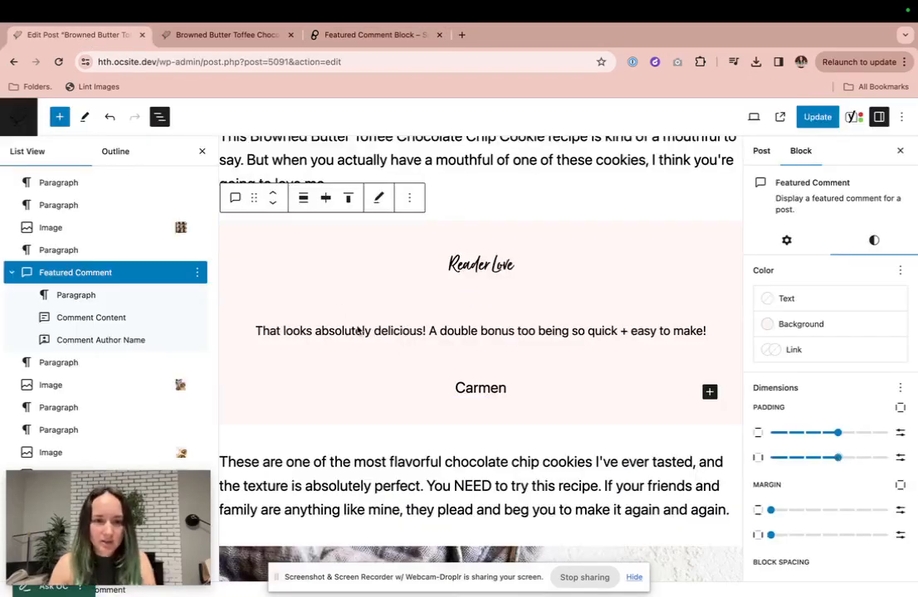
drag(433, 331, 468, 387)
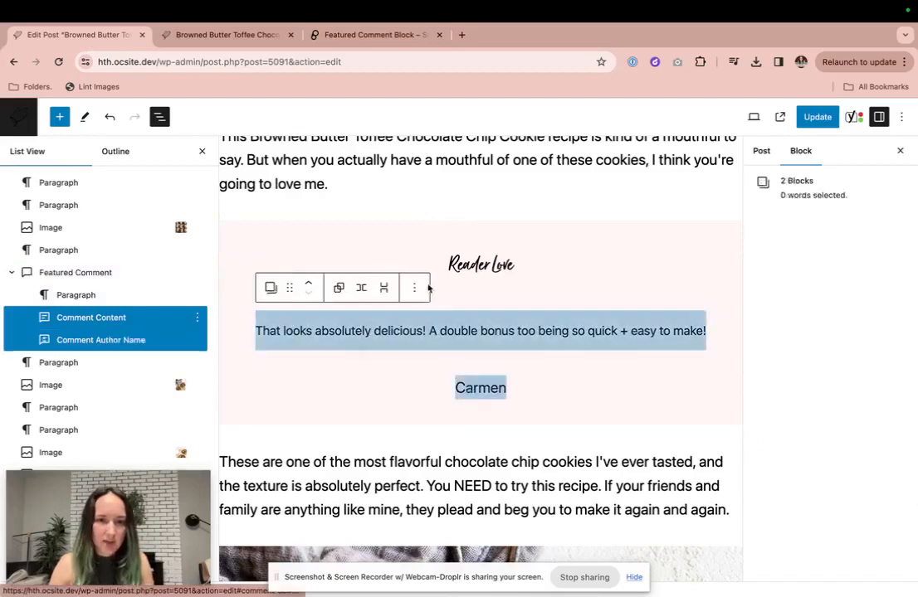
click(338, 287)
Step: Give the new group a white background and set its vertical and horizontal padding to S
click(874, 261)
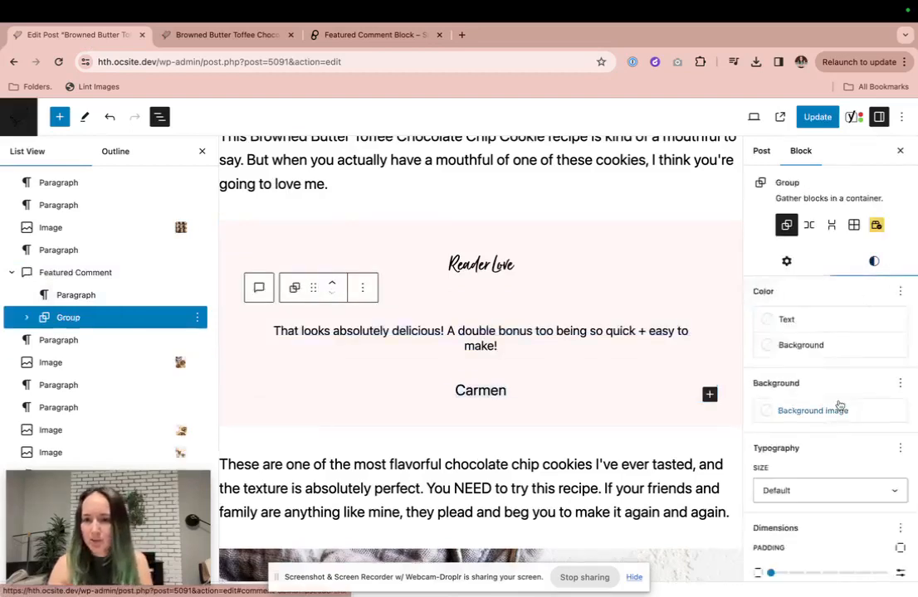
click(804, 353)
click(611, 403)
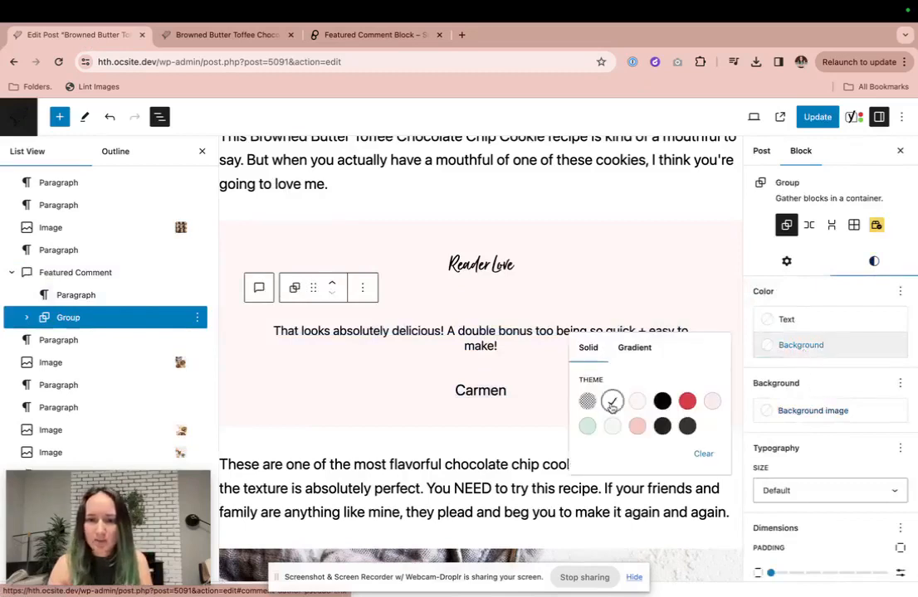
scroll(835, 542, down, 1)
click(821, 528)
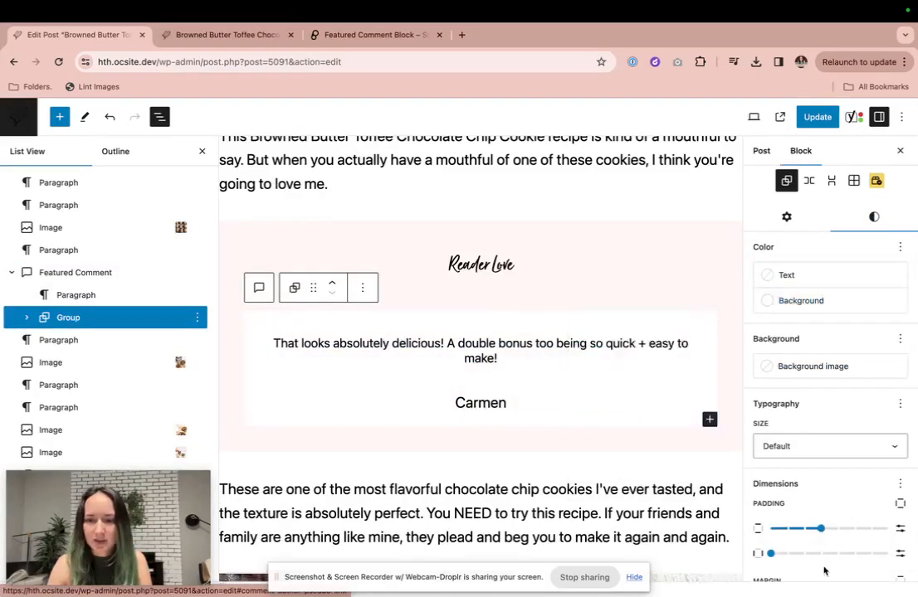
click(821, 553)
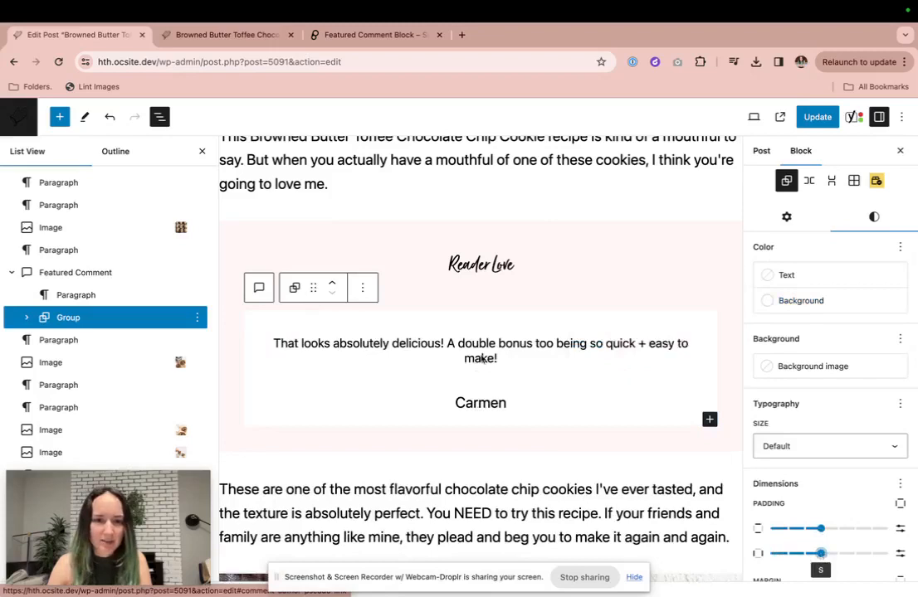
Step: Check the comment author name's spacing options, and set the block spacing of its parent group to S
click(474, 404)
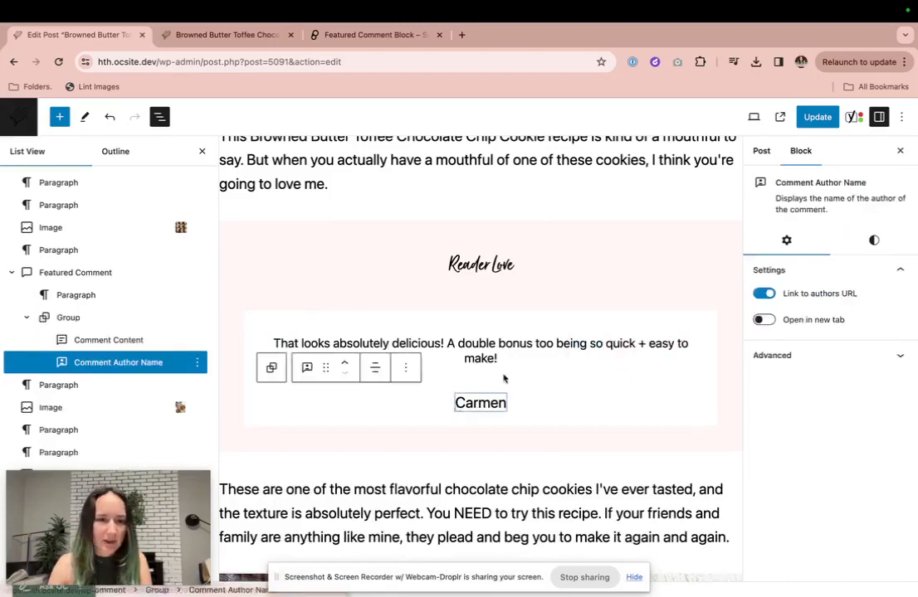
click(876, 241)
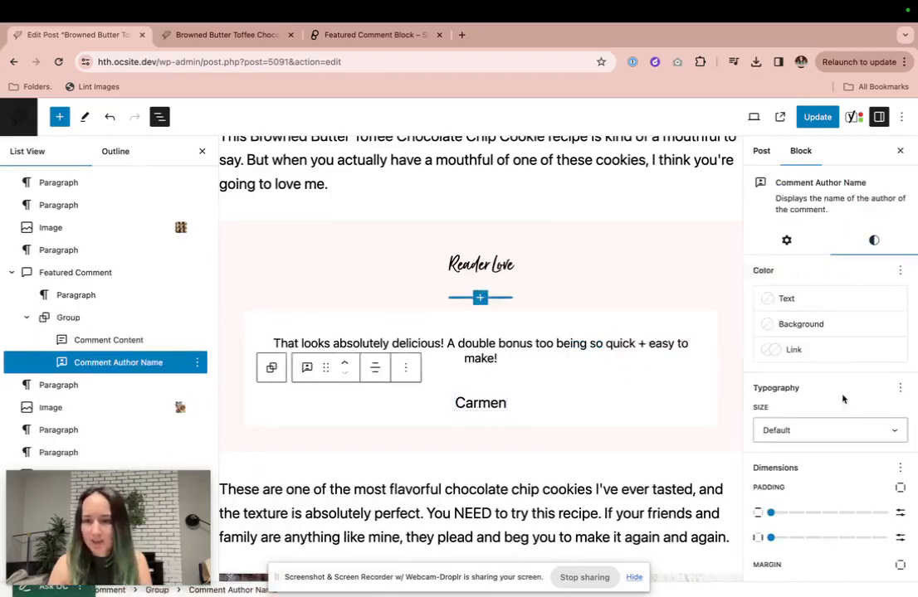
scroll(842, 407, down, 1)
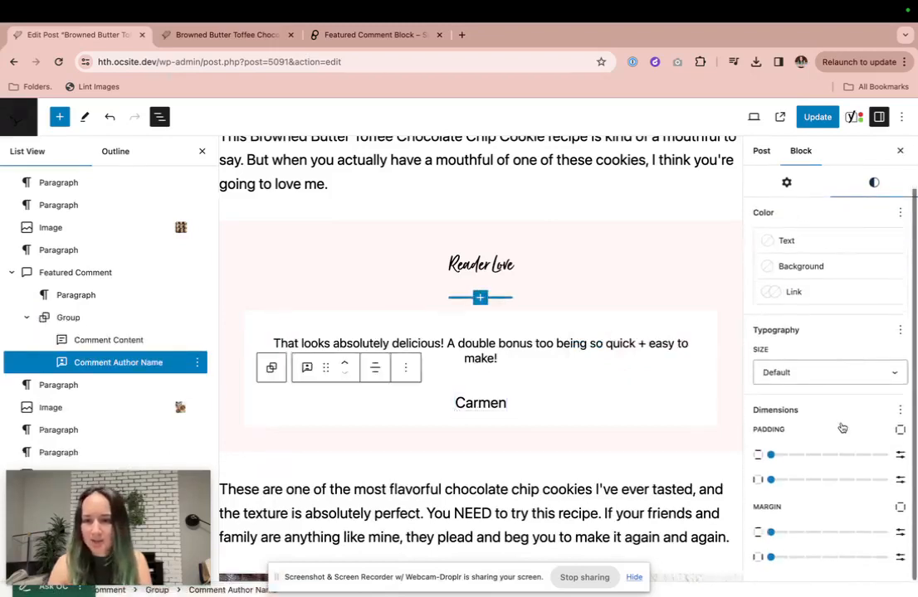
click(127, 322)
click(874, 262)
scroll(856, 432, down, 5)
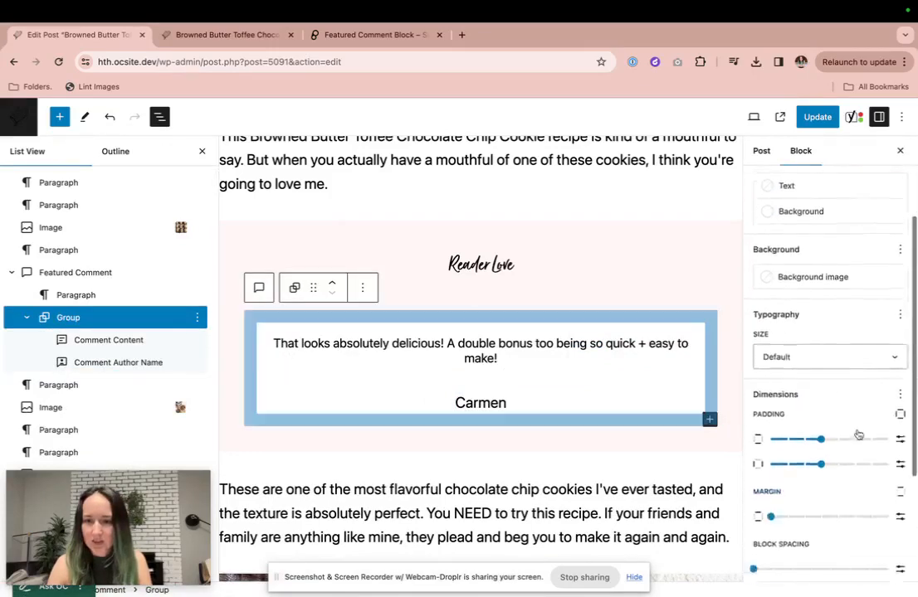
click(810, 503)
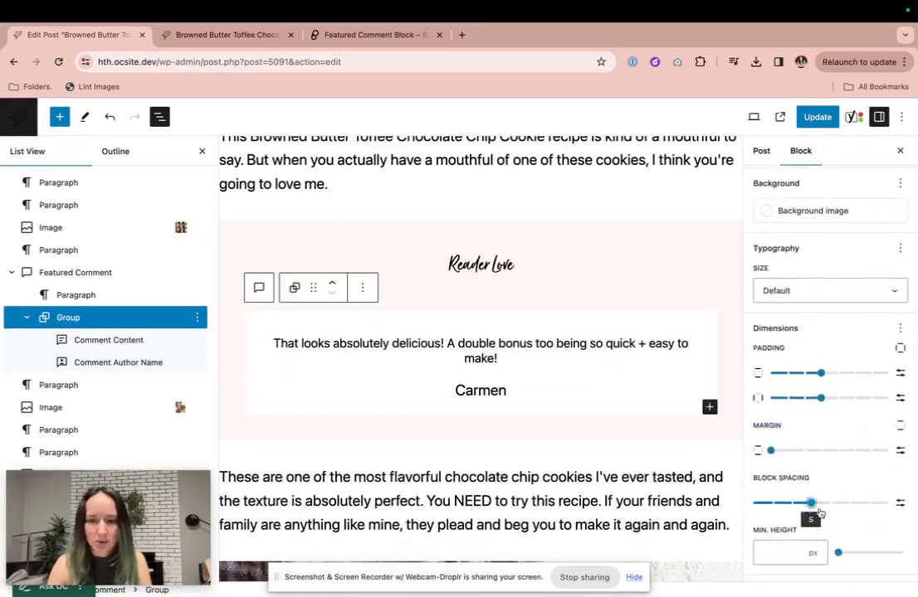
Step: Insert a paragraph containing "-" between the comment content and the comment author name inside the group
click(508, 366)
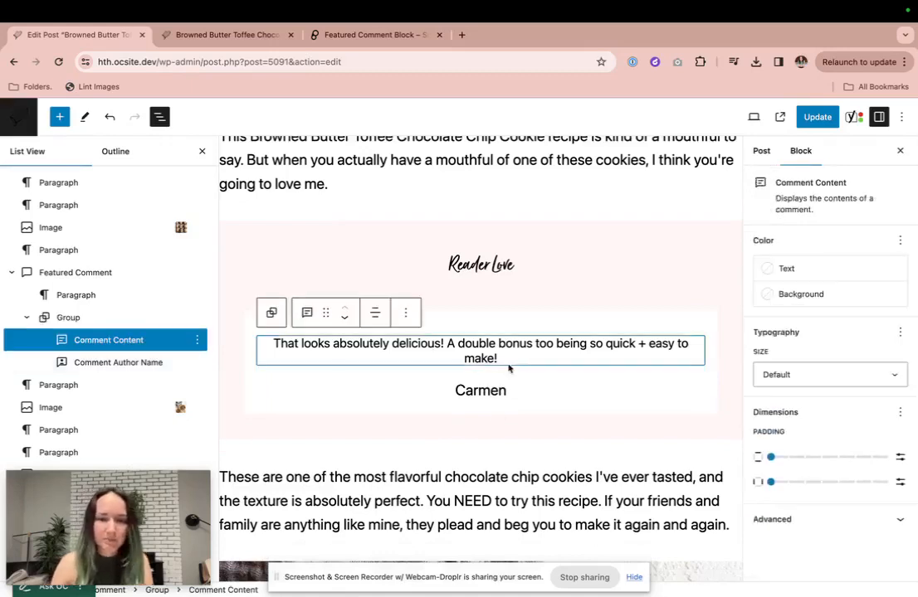
click(461, 396)
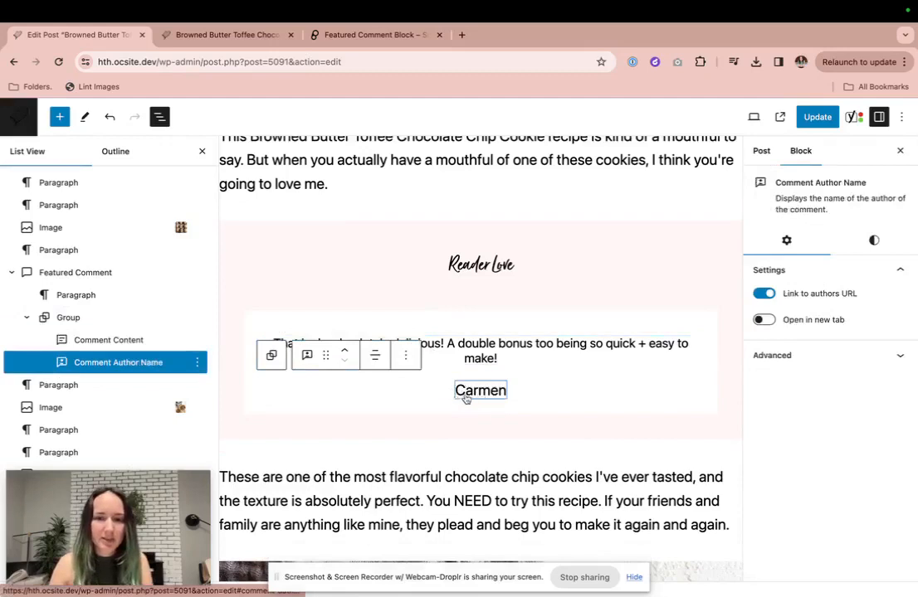
click(503, 365)
key(Return)
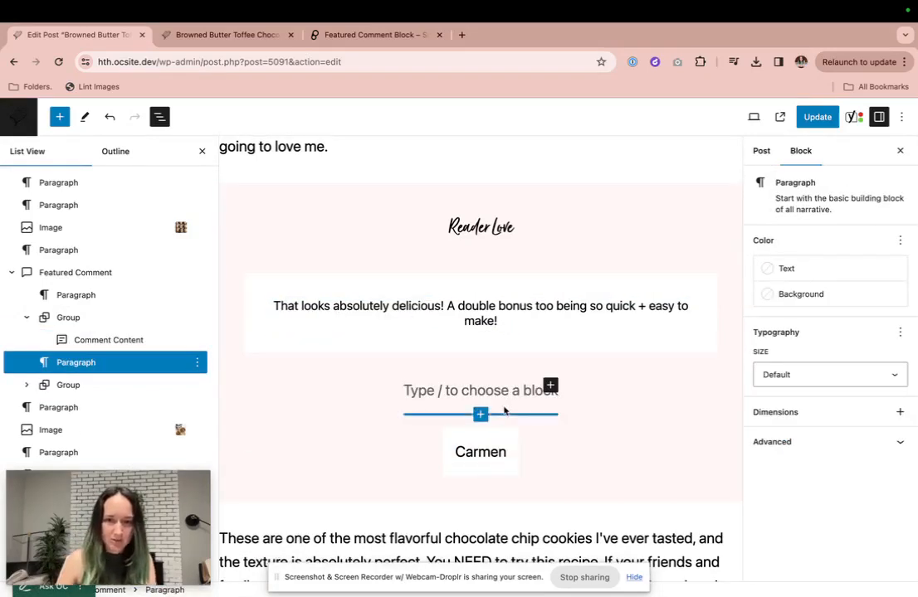
key(super+z)
text(-)
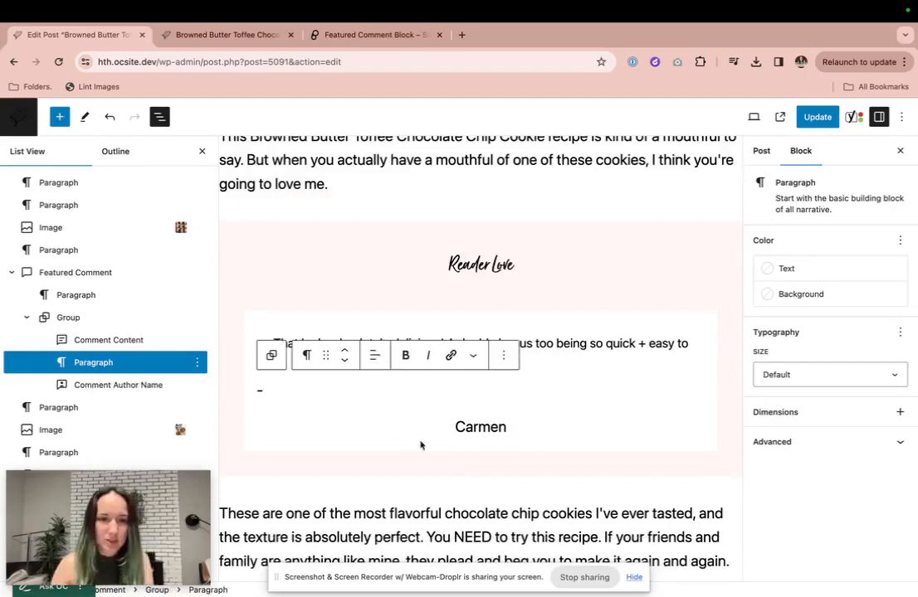
Step: Combine the dash paragraph and the comment author name into a Row and justify its items to the center
shift+click(187, 382)
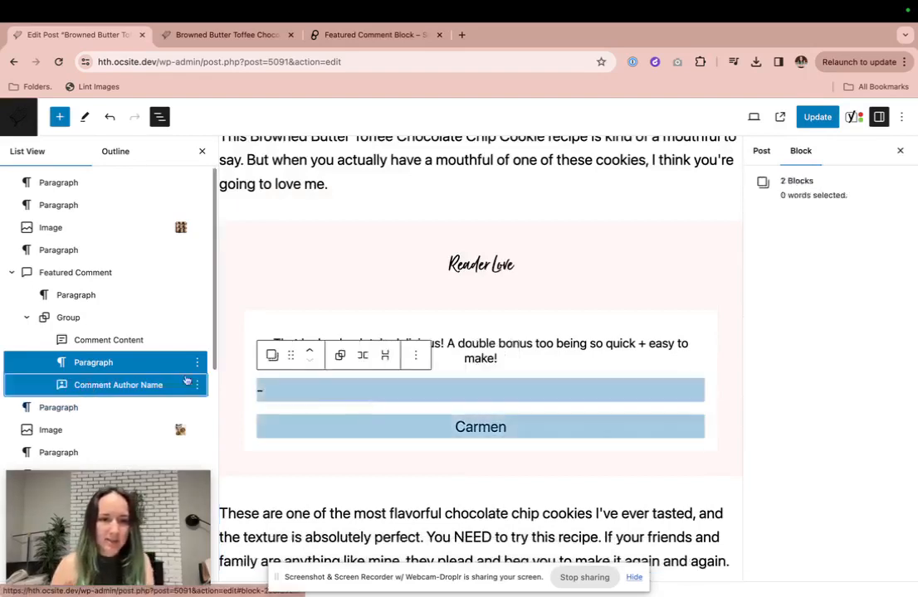
click(363, 355)
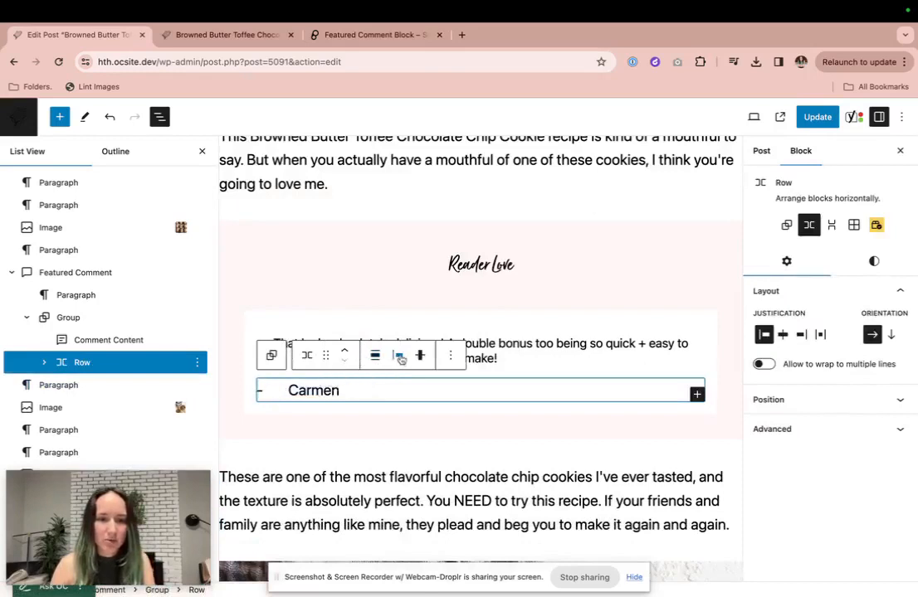
click(396, 356)
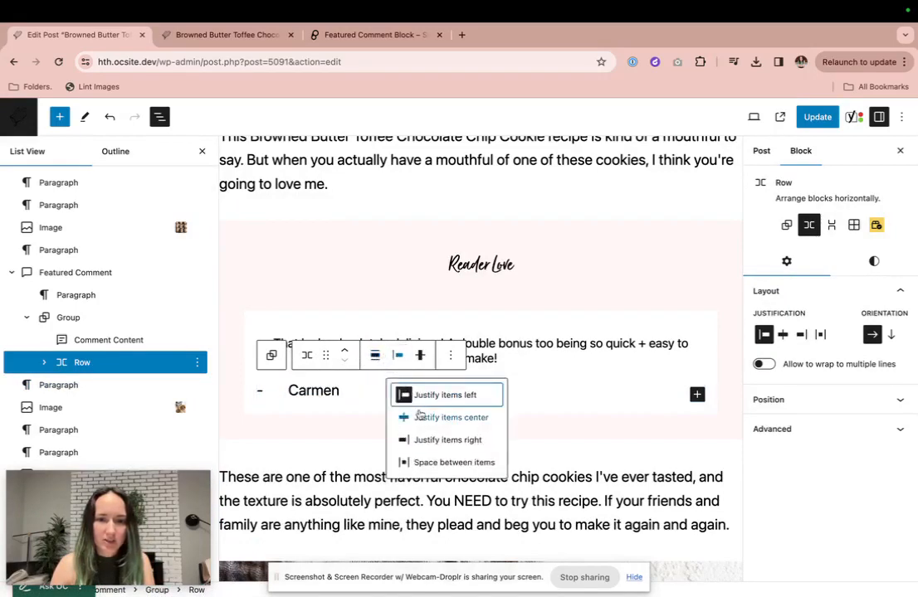
click(436, 419)
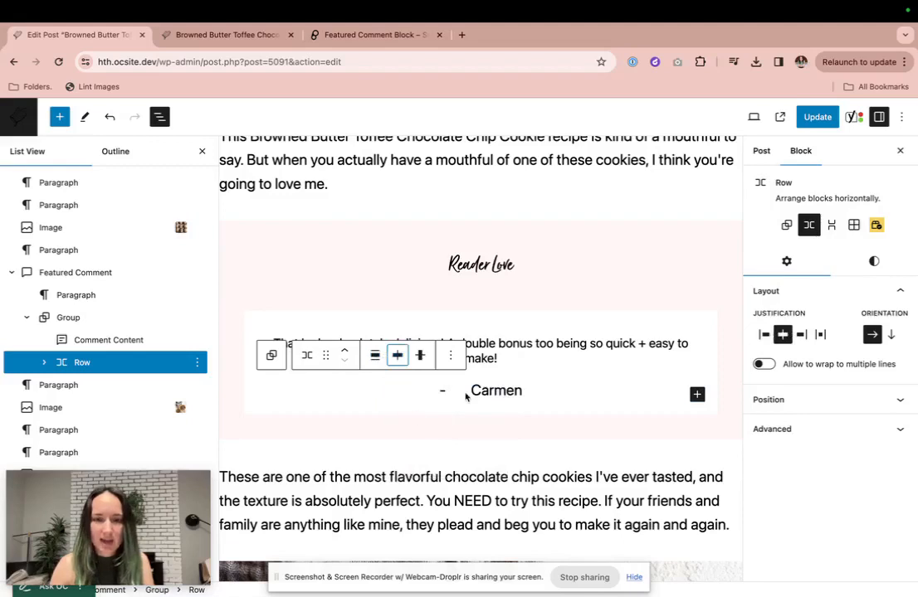
Step: Set the block spacing of the row holding the dash and the comment author name to XXS
click(874, 260)
scroll(817, 420, down, 5)
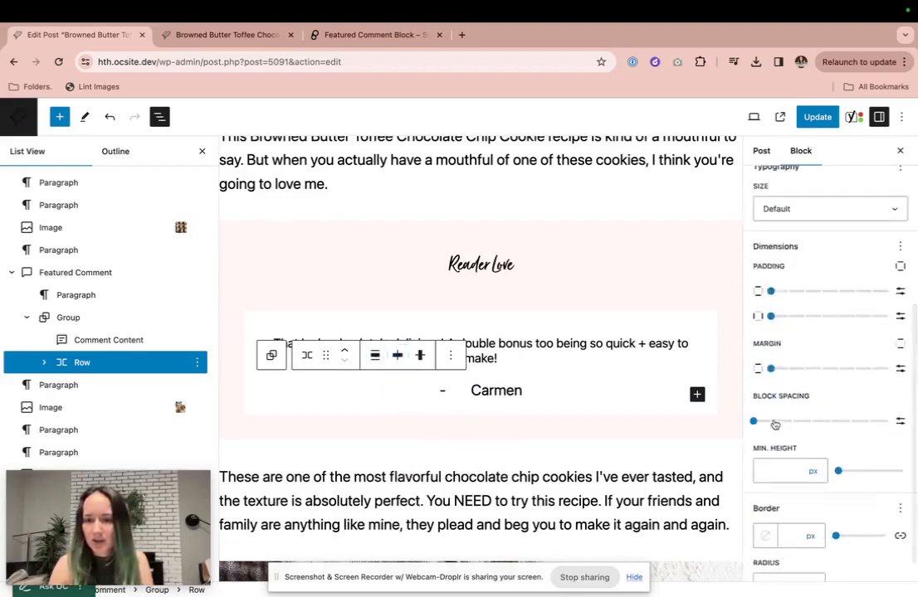
mouse_move(774, 422)
mouse_down()
mouse_move(753, 423)
mouse_move(772, 423)
mouse_up()
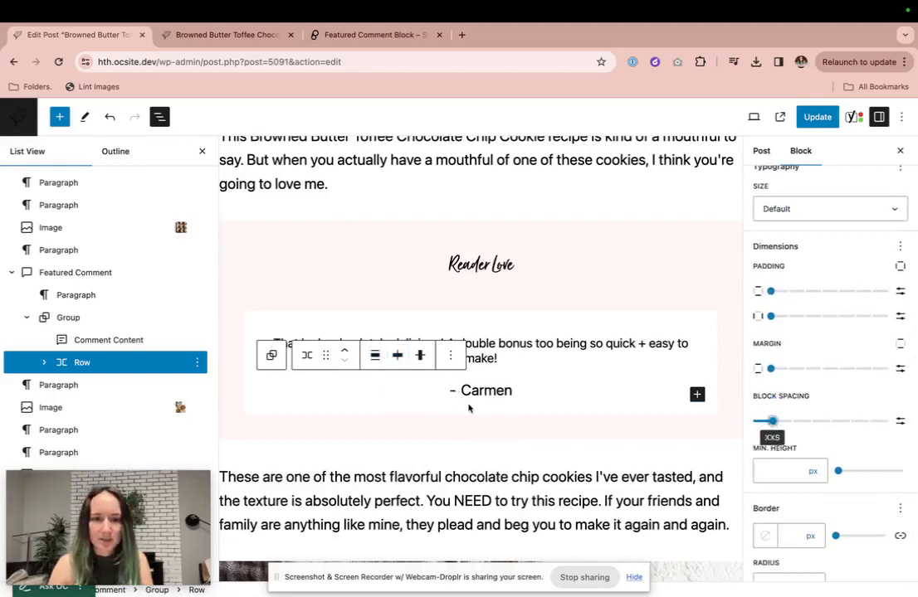
Step: Try the Medium font size on the comment author name
click(504, 375)
click(501, 392)
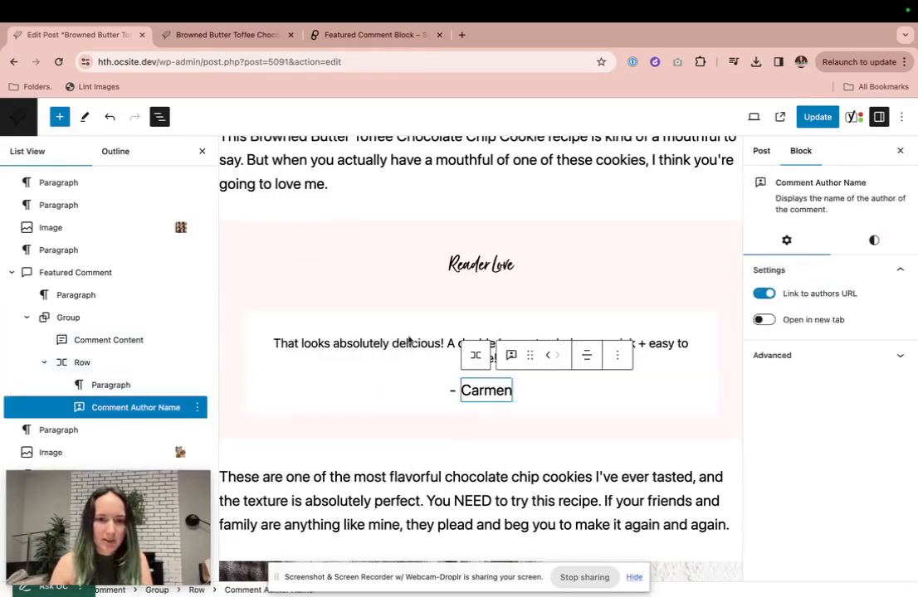
click(408, 343)
click(477, 405)
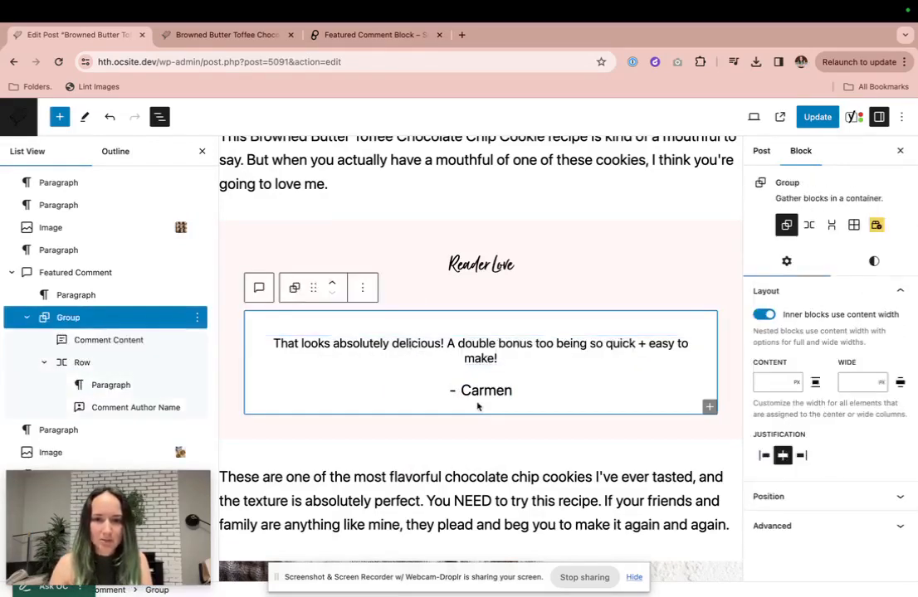
click(485, 398)
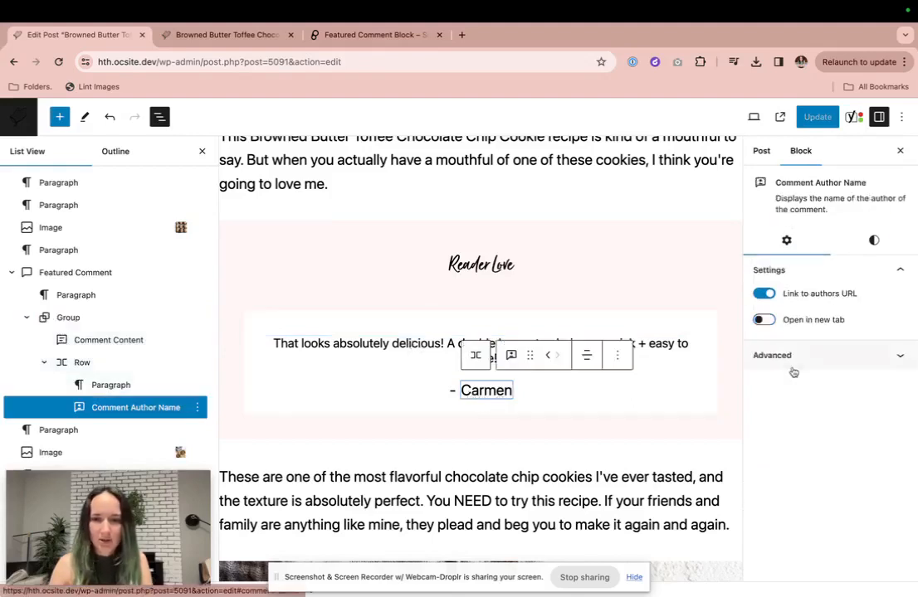
click(875, 241)
click(807, 439)
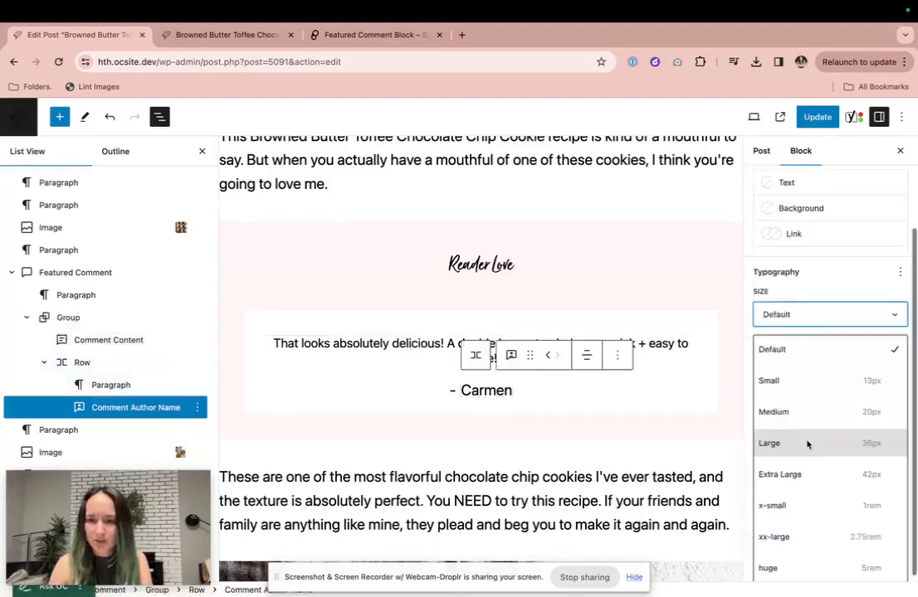
click(735, 412)
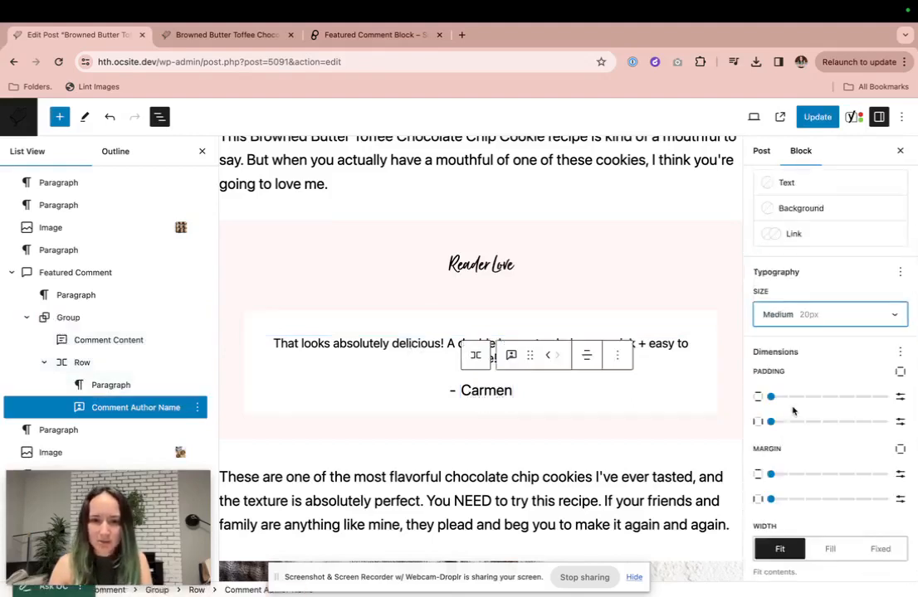
Step: Try the Medium font size on the comment content, and set it to Small instead
click(416, 341)
click(419, 355)
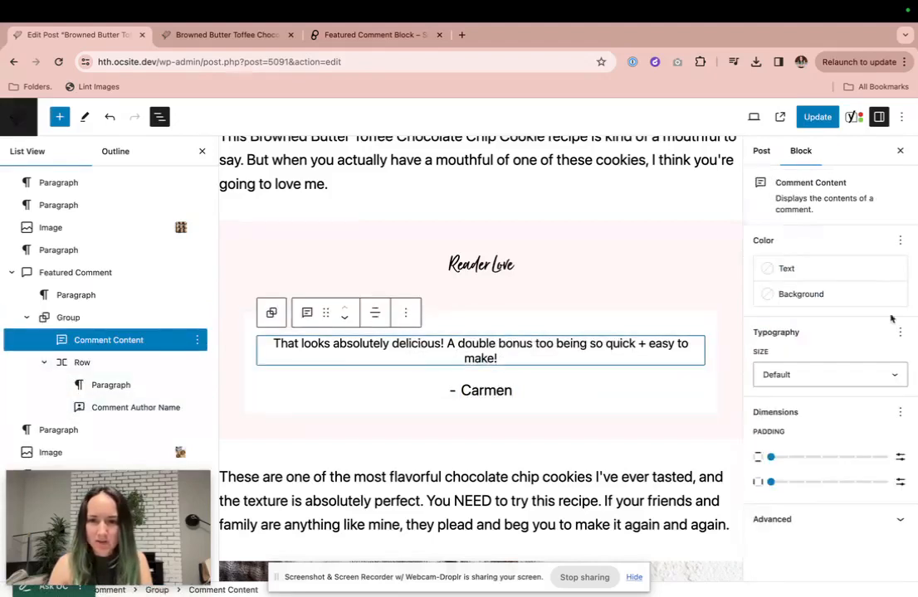
click(816, 376)
click(787, 417)
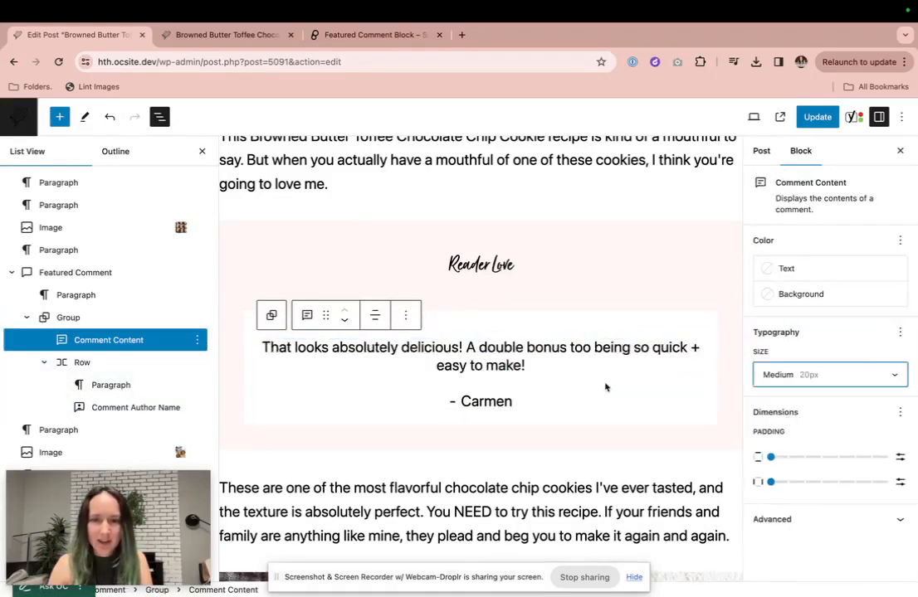
click(801, 373)
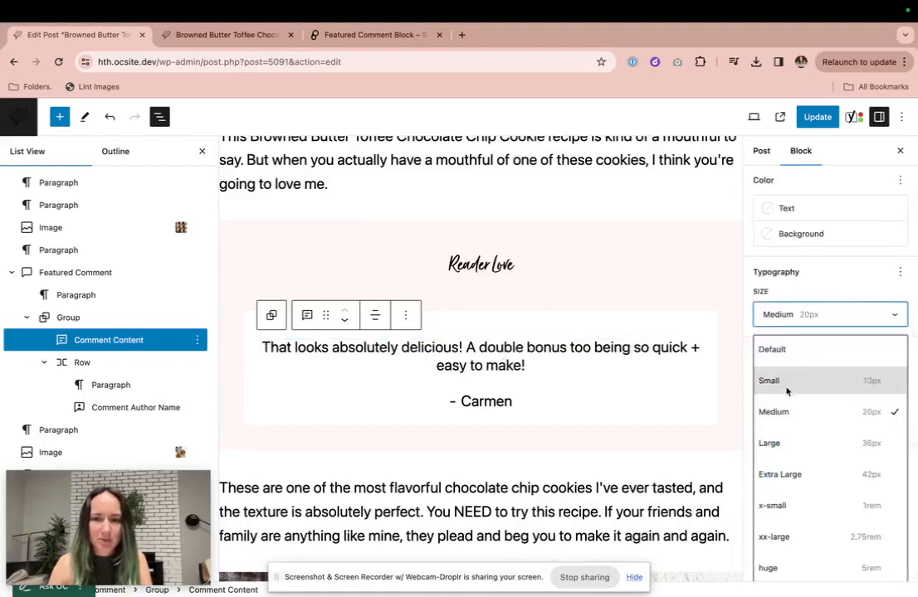
click(787, 390)
Step: Reset the font sizes of the comment content and the comment author name to their defaults
click(467, 389)
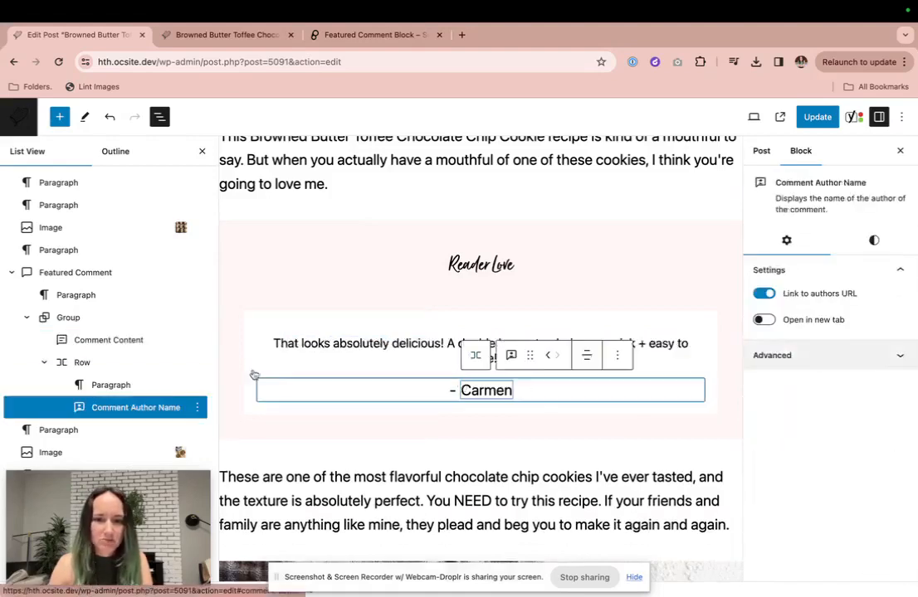
click(682, 344)
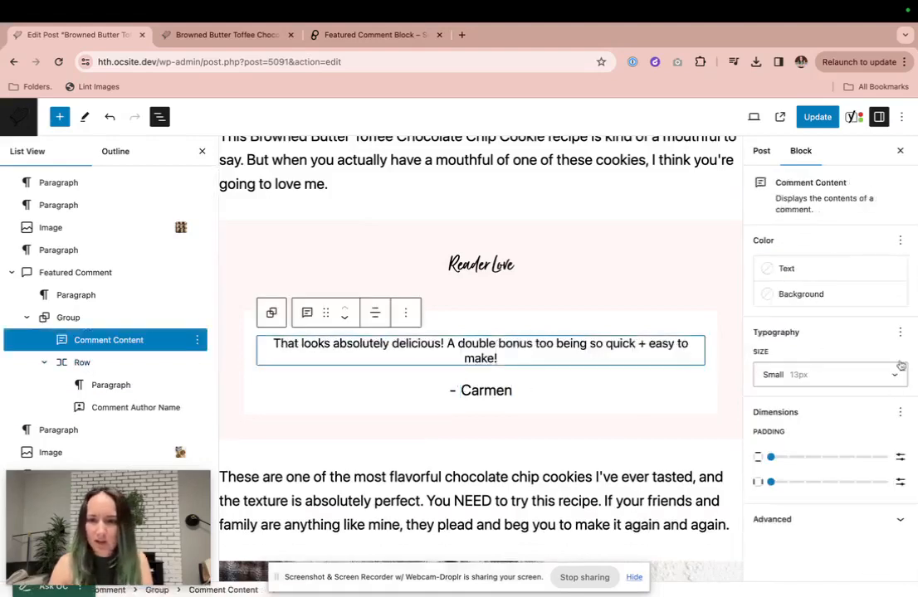
click(899, 333)
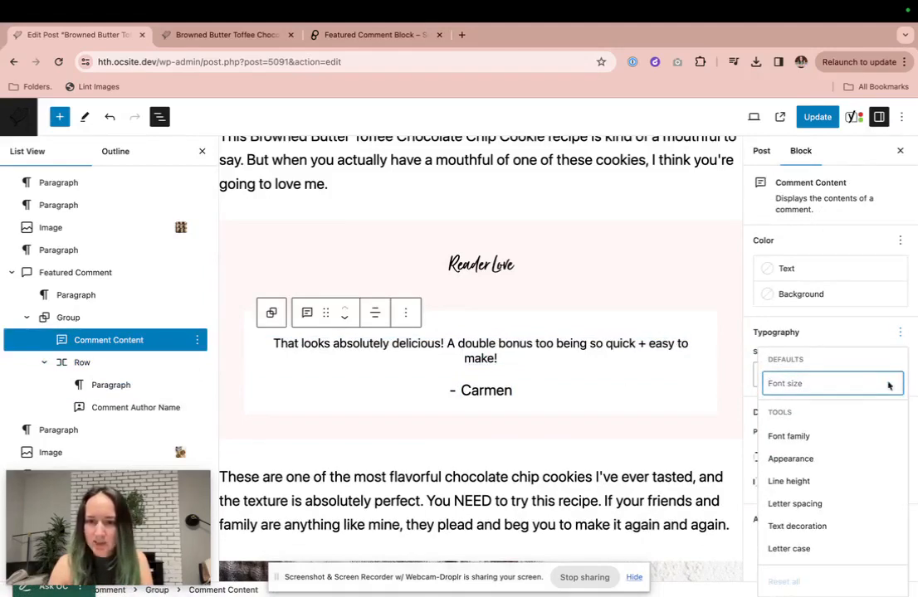
click(426, 340)
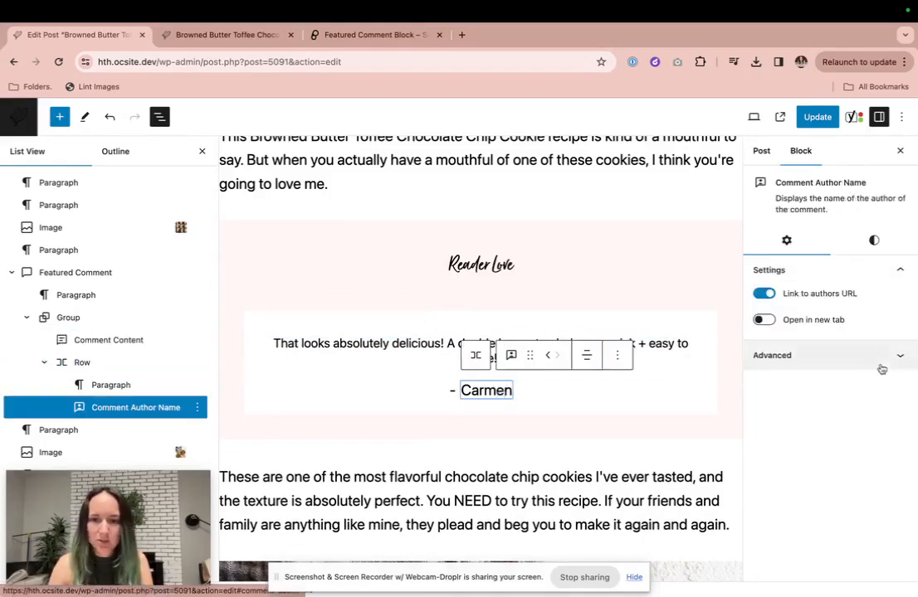
click(874, 241)
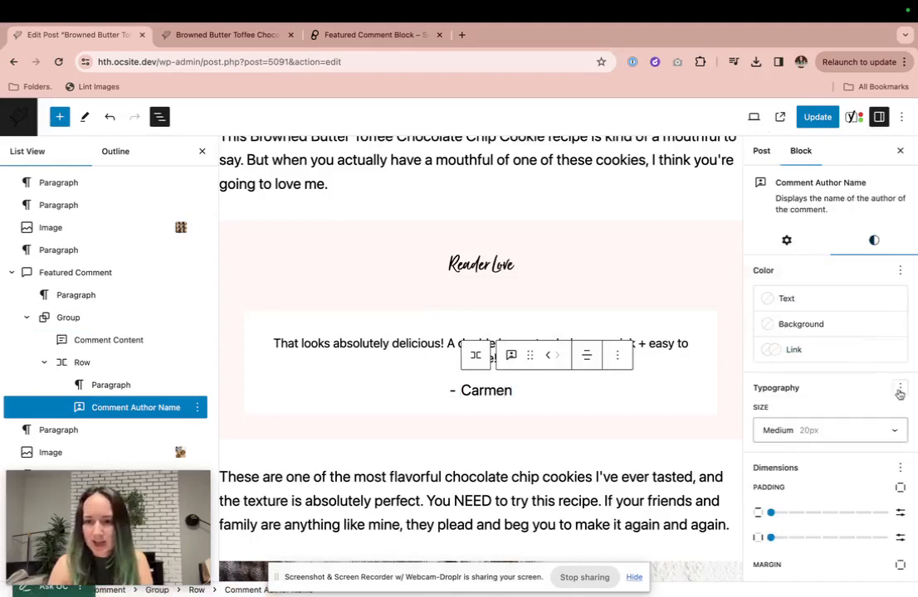
click(899, 390)
click(840, 357)
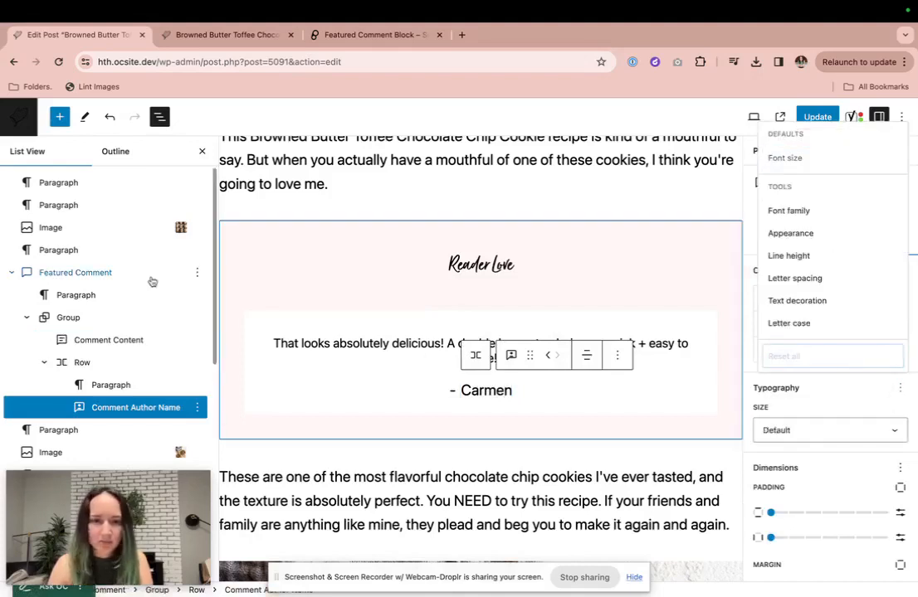
Step: Set the font size of the white group around the comment content and author row to Small
click(99, 363)
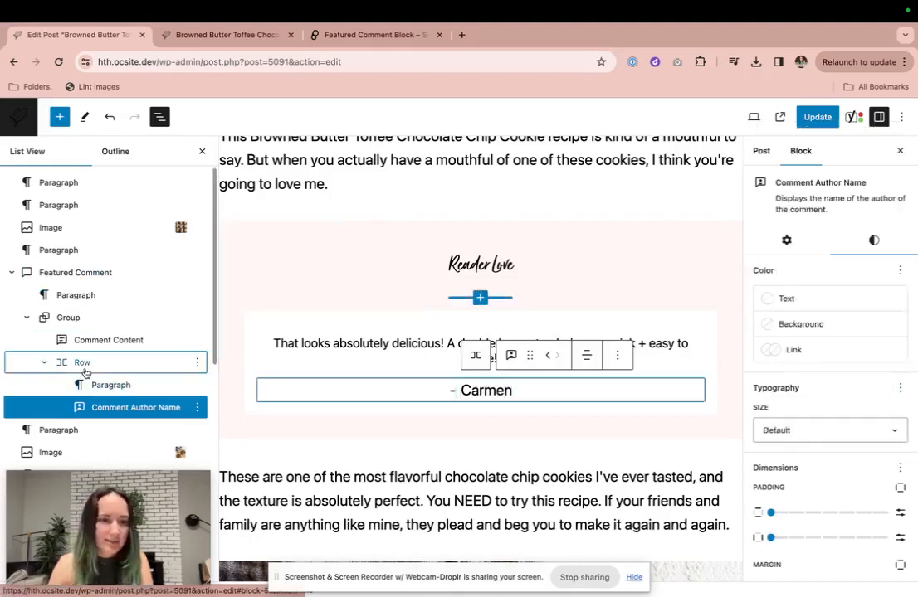
click(90, 318)
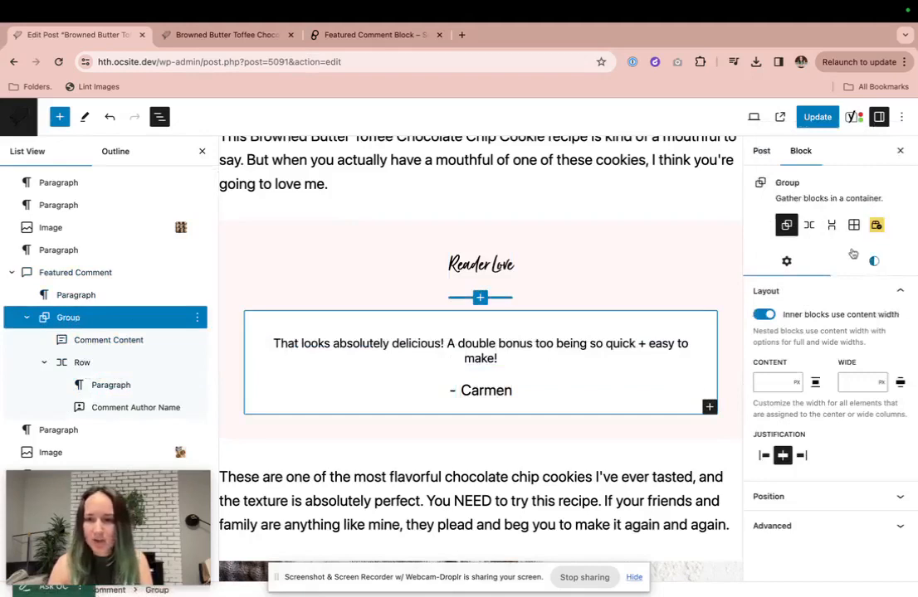
click(873, 262)
click(815, 496)
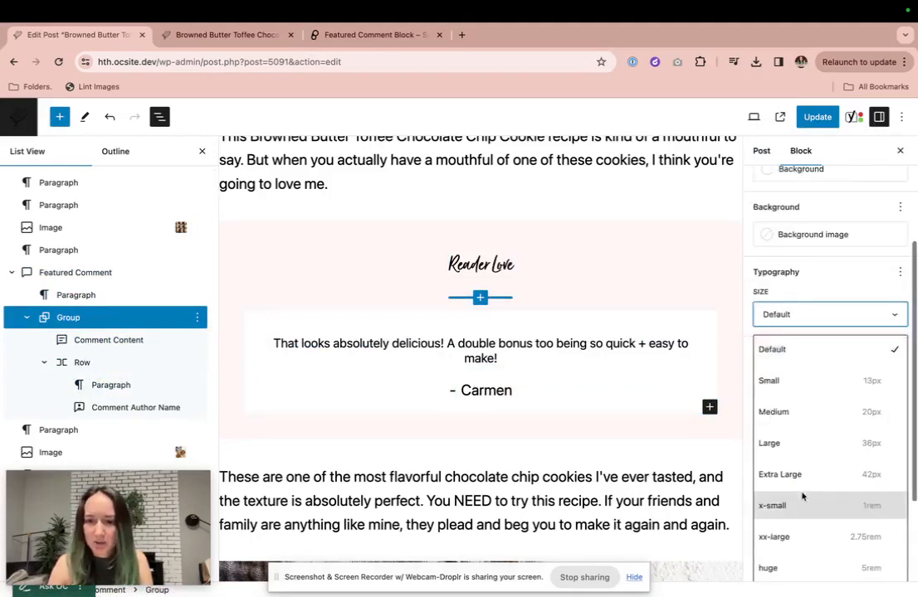
click(789, 381)
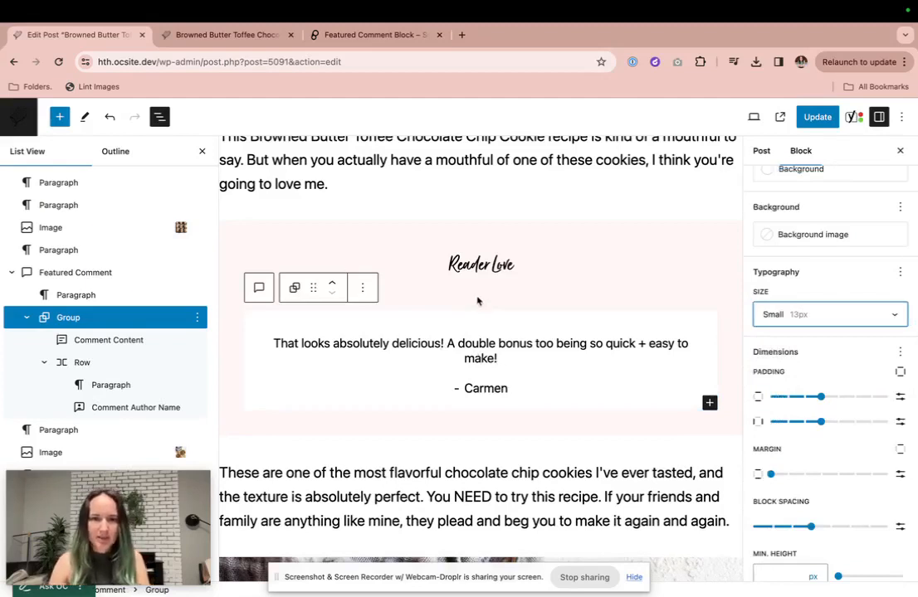
Step: Set the block spacing of the Featured Comment block to XS
click(313, 239)
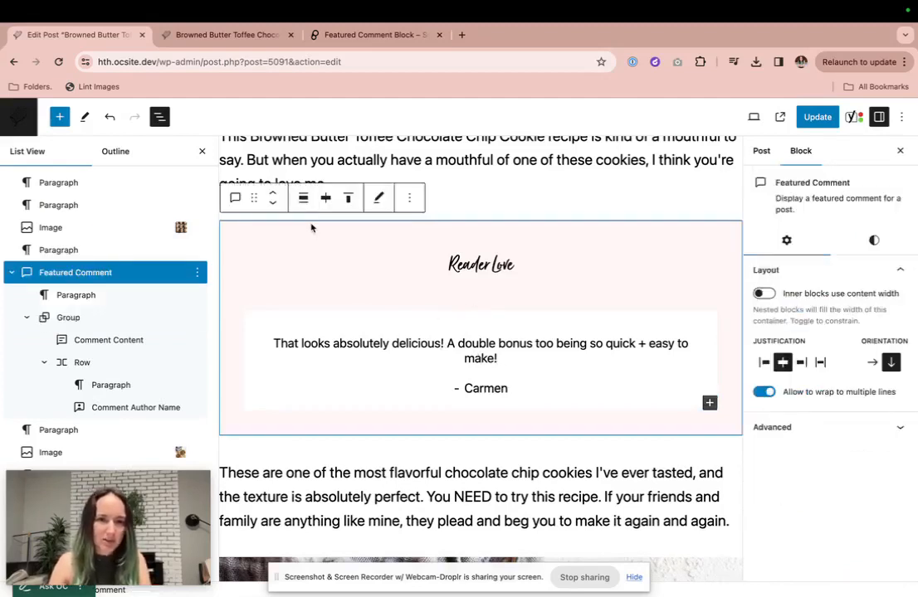
click(873, 240)
scroll(835, 405, down, 2)
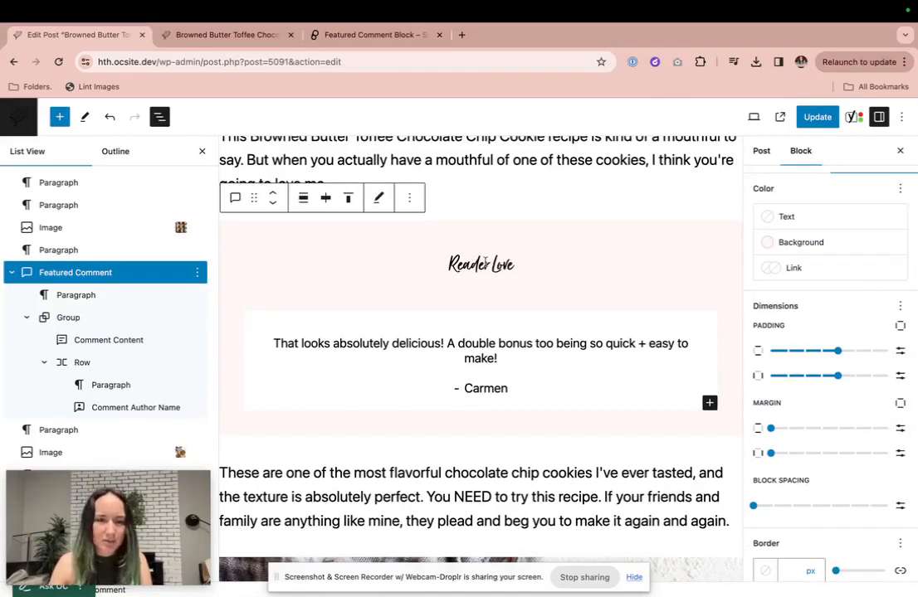
click(501, 266)
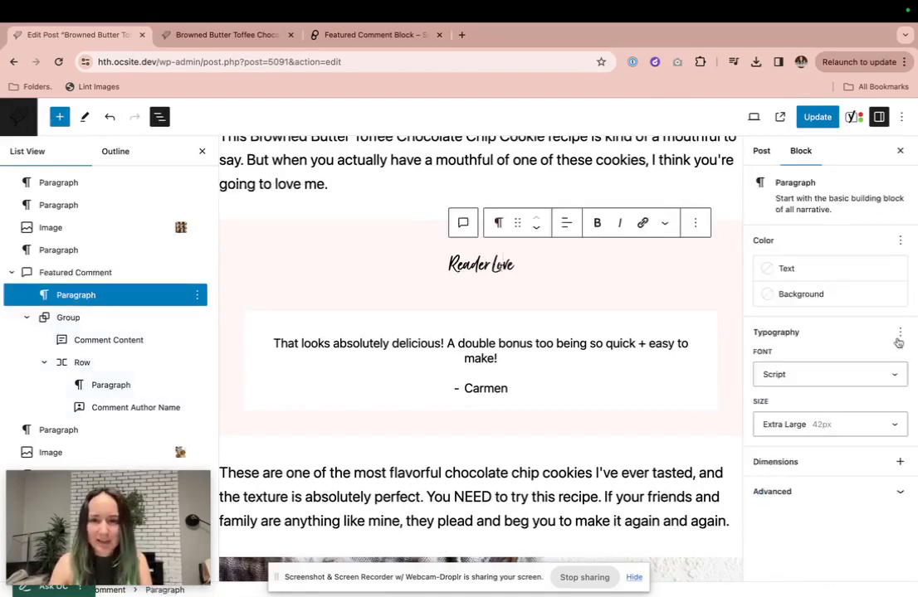
click(360, 238)
click(877, 242)
scroll(842, 496, down, 2)
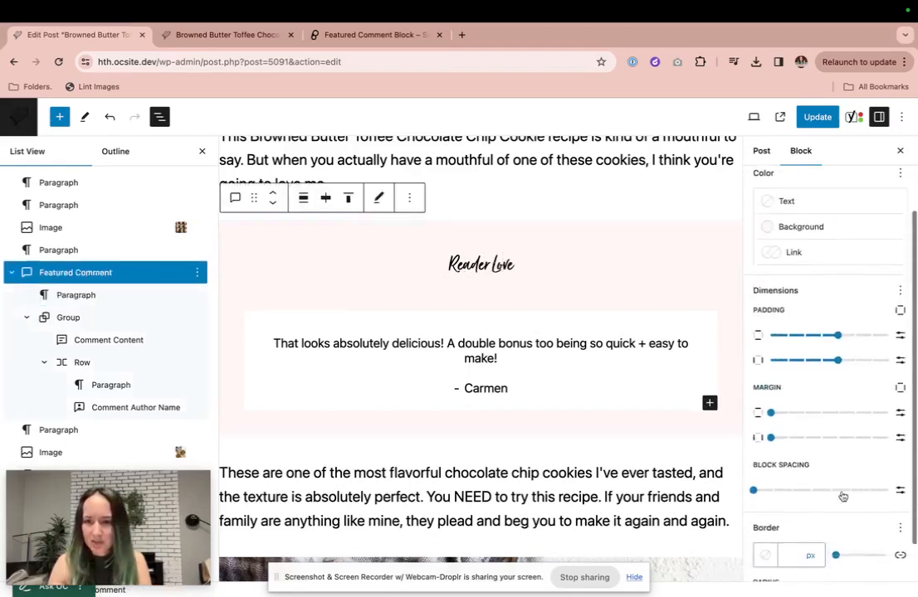
click(812, 492)
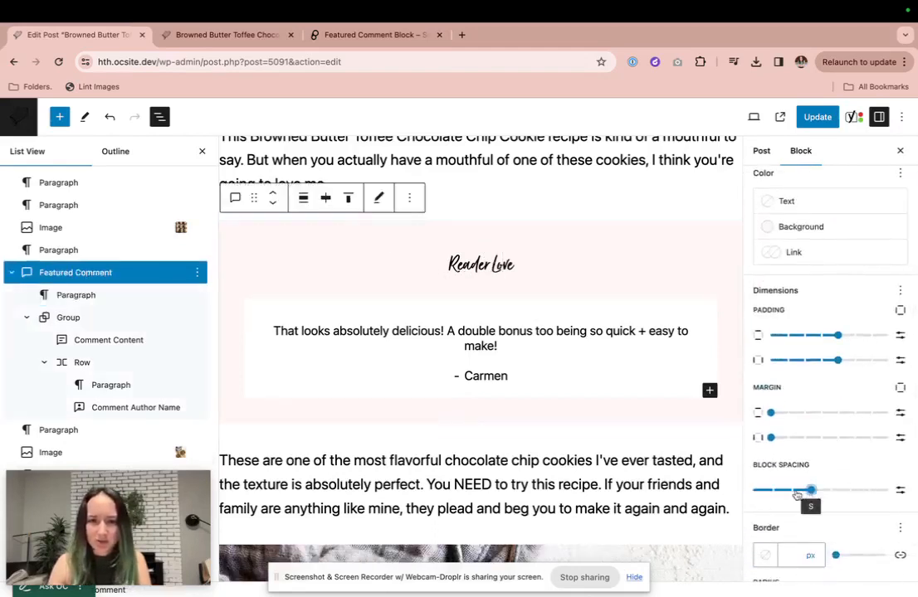
drag(798, 495, 794, 495)
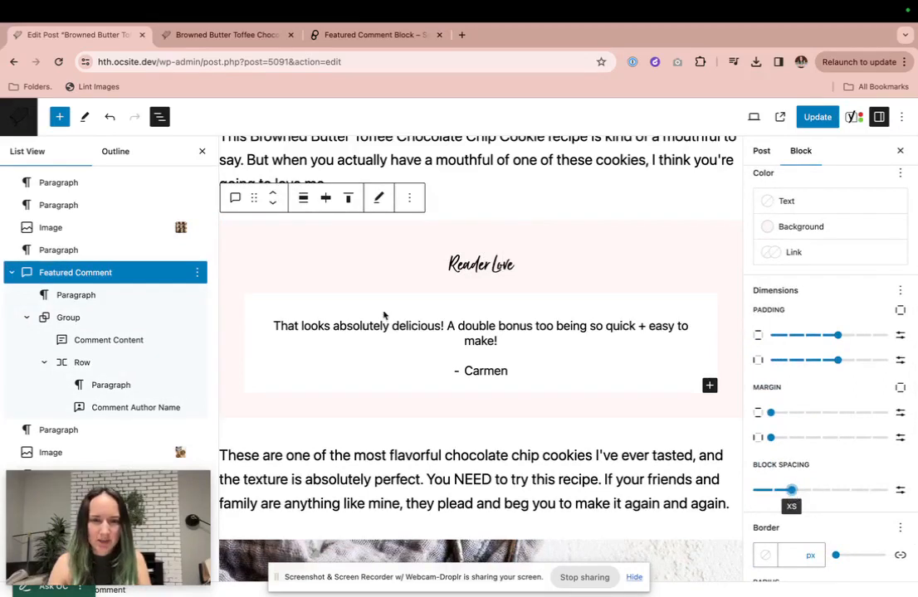
Step: Add the line height option to the "Reader Love" paragraph and set it to 1
click(508, 266)
click(899, 332)
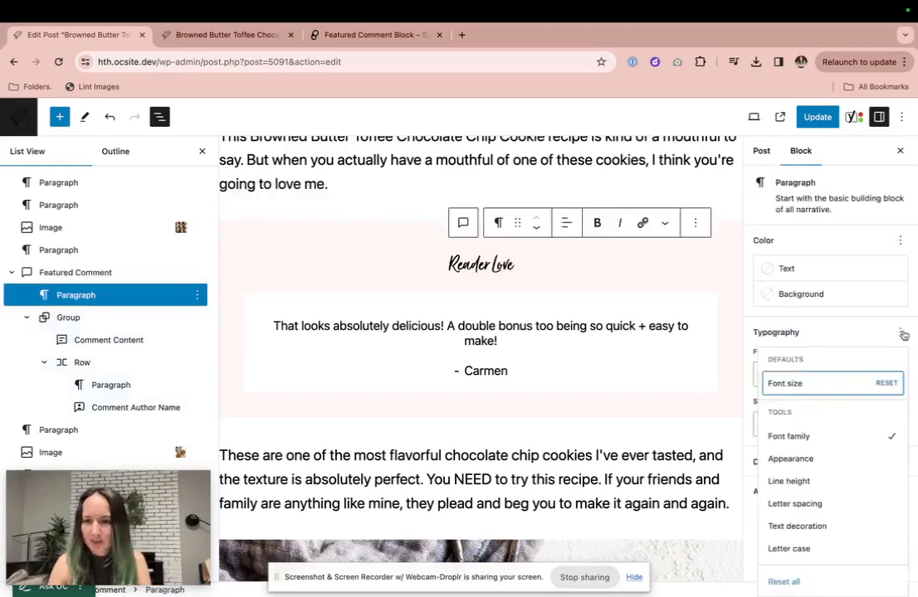
click(796, 481)
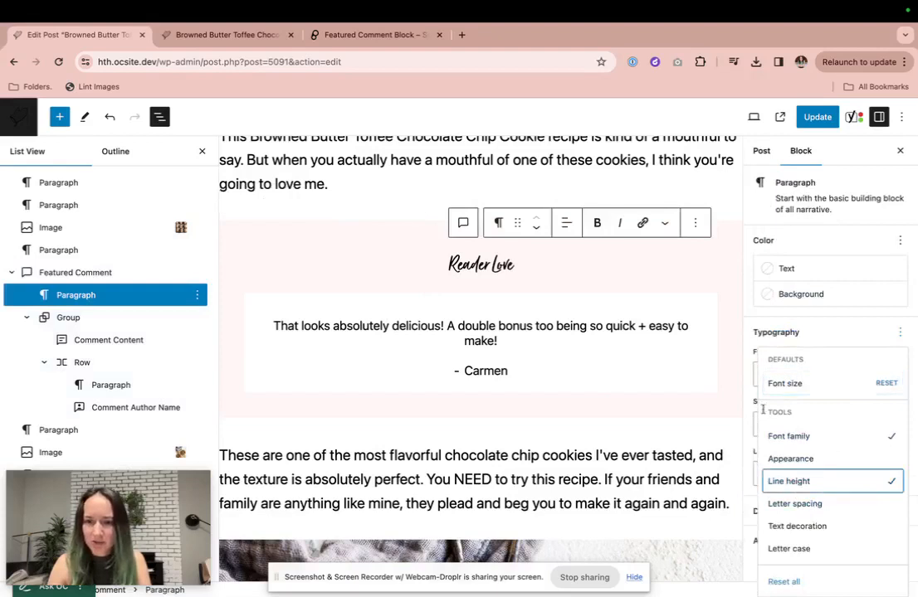
click(750, 401)
click(777, 477)
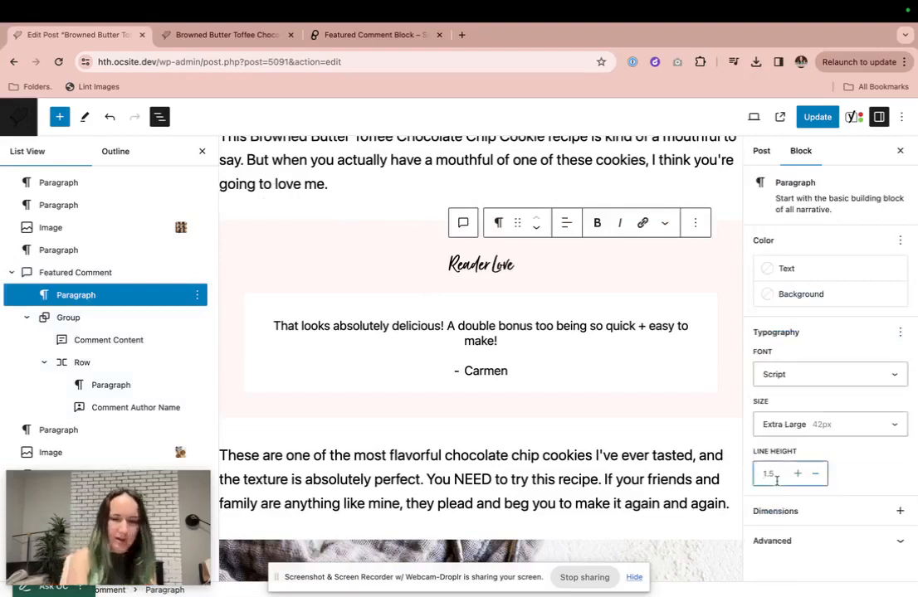
text(1)
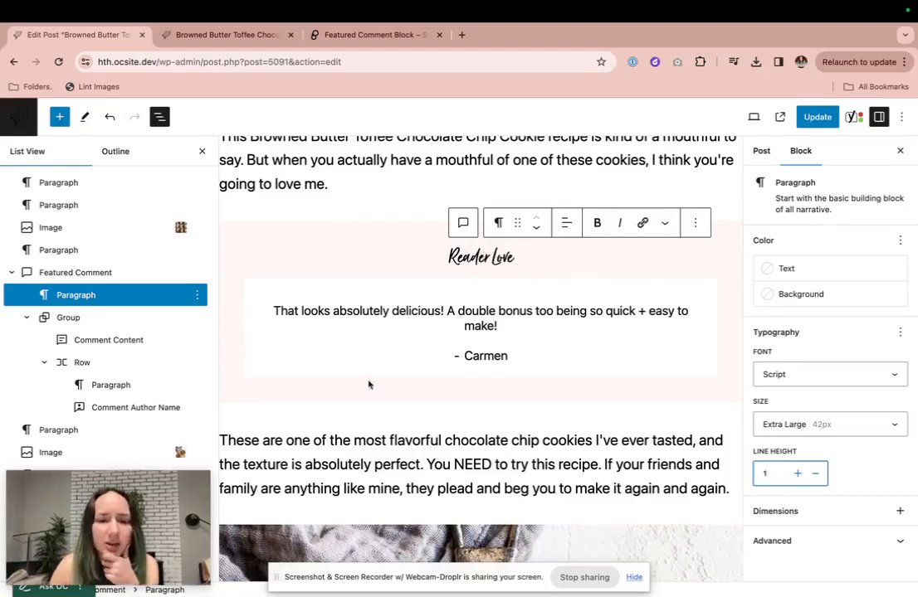
Step: Compare the comment content and author row with the styled Reader Love example on the plugin's Featured Comment Block page
click(357, 35)
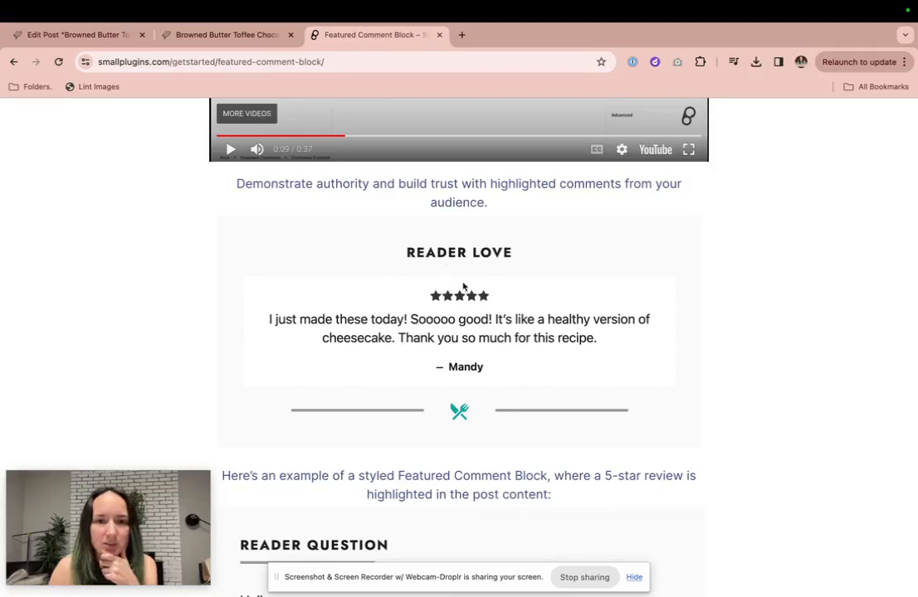
click(91, 35)
click(490, 327)
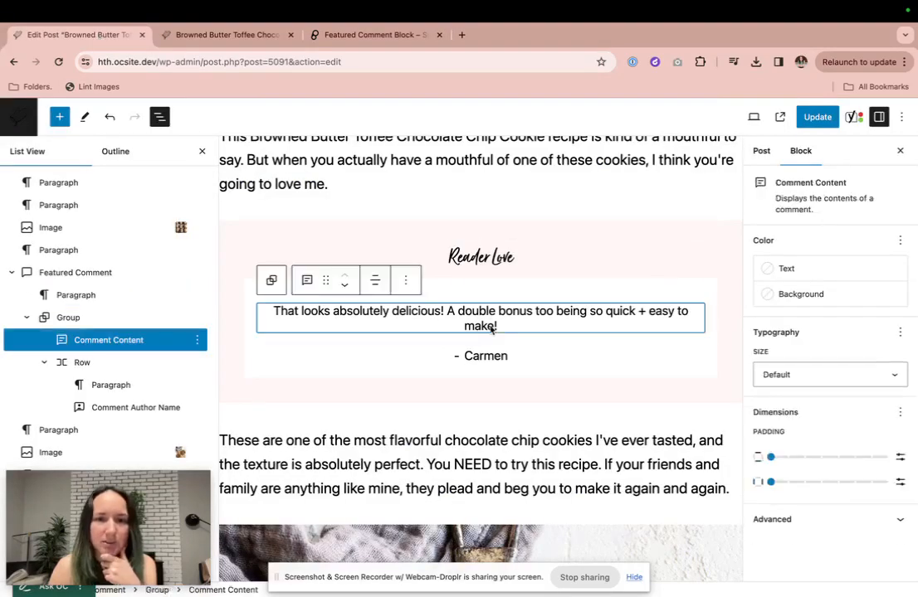
click(87, 363)
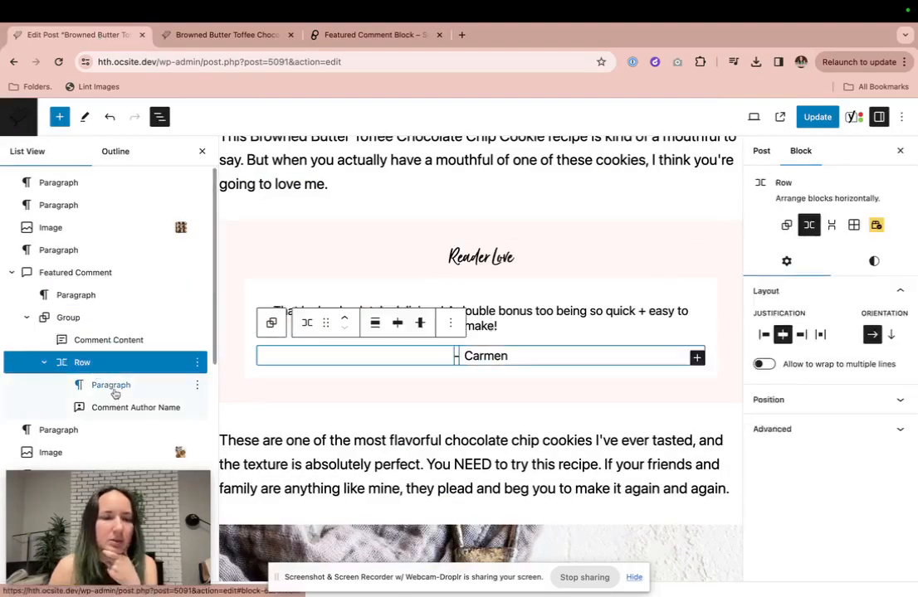
click(115, 388)
click(100, 363)
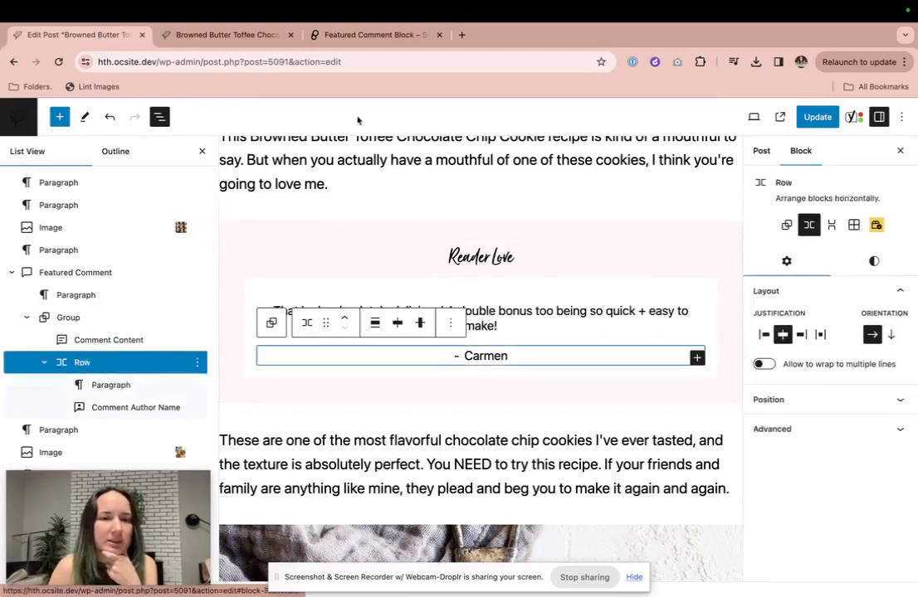
click(410, 53)
click(414, 36)
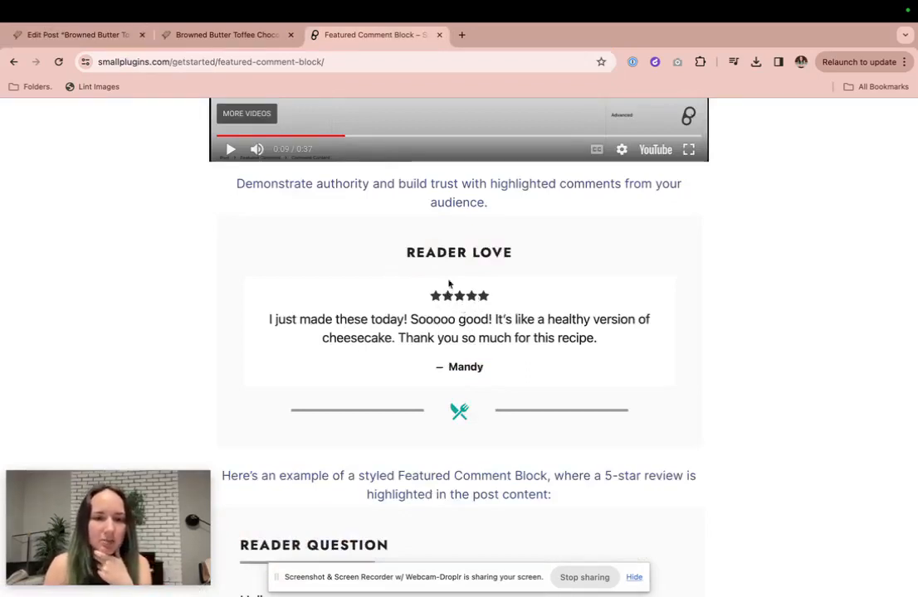
Step: Return to the post editor and search for a rating block to insert below the comment content
click(102, 36)
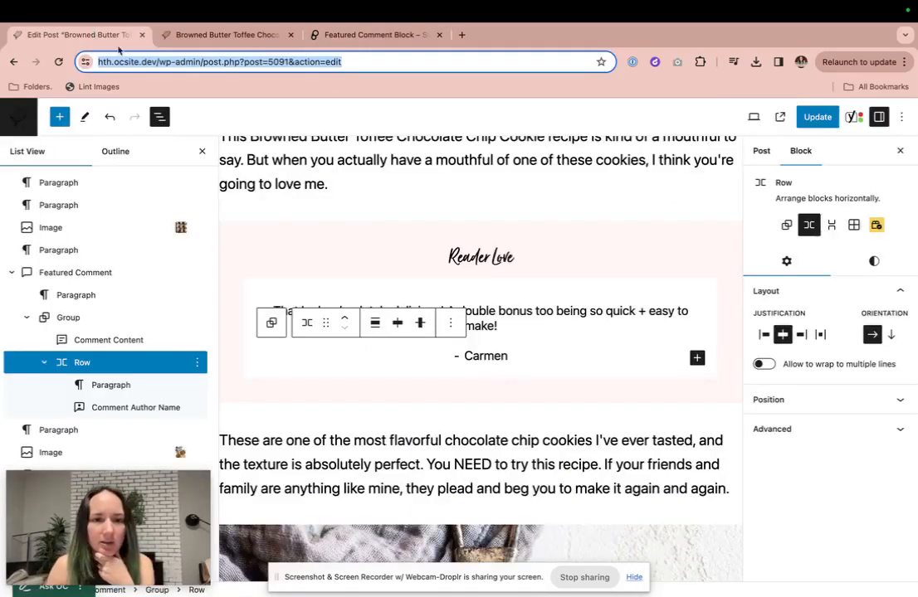
click(486, 316)
key(Return)
text(/)
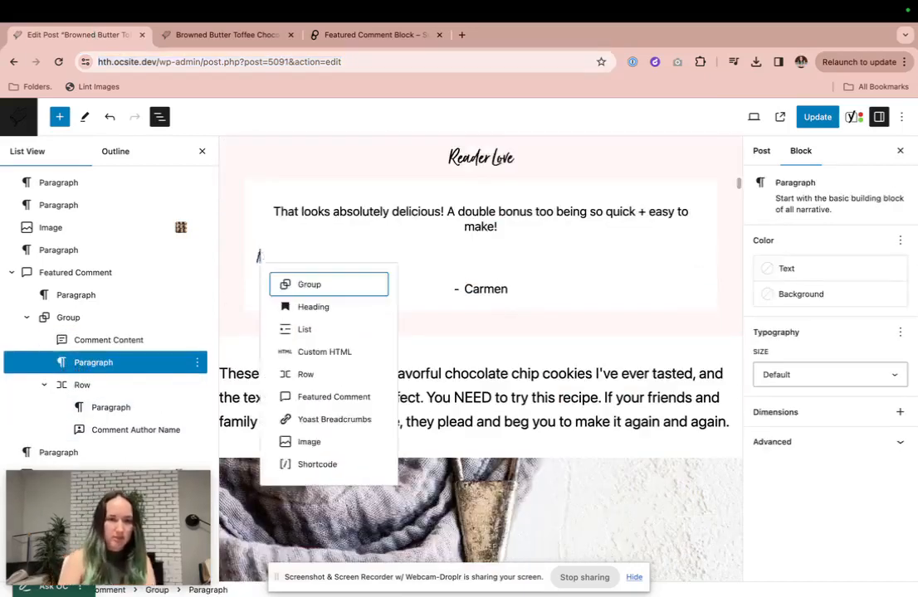
text(ratin)
key(BackSpace)
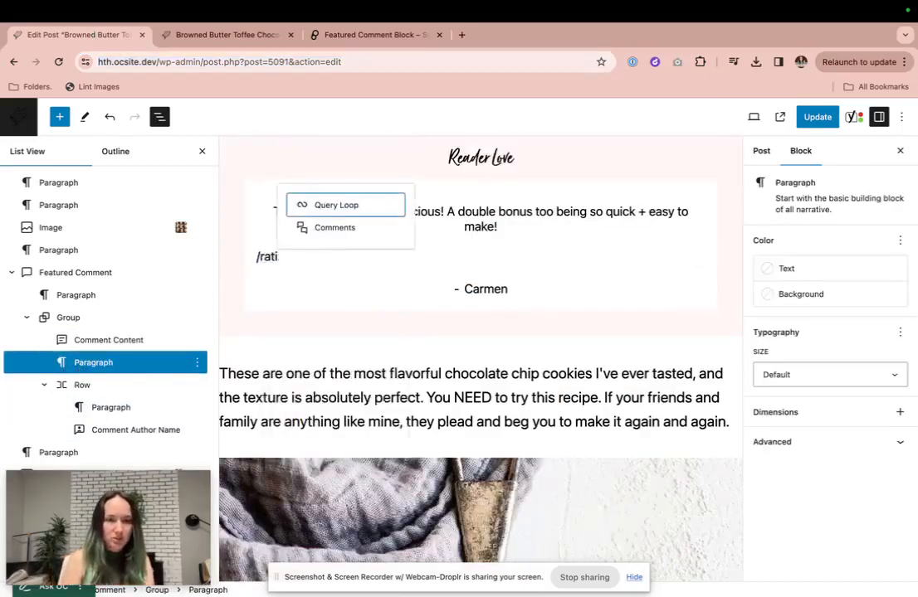
text(m)
key(BackSpace)
key(BackSpace)
key(BackSpace)
key(BackSpace)
key(BackSpace)
Step: Search the available blocks for WPRM blocks and remove the empty paragraph used for the search
text(wpr)
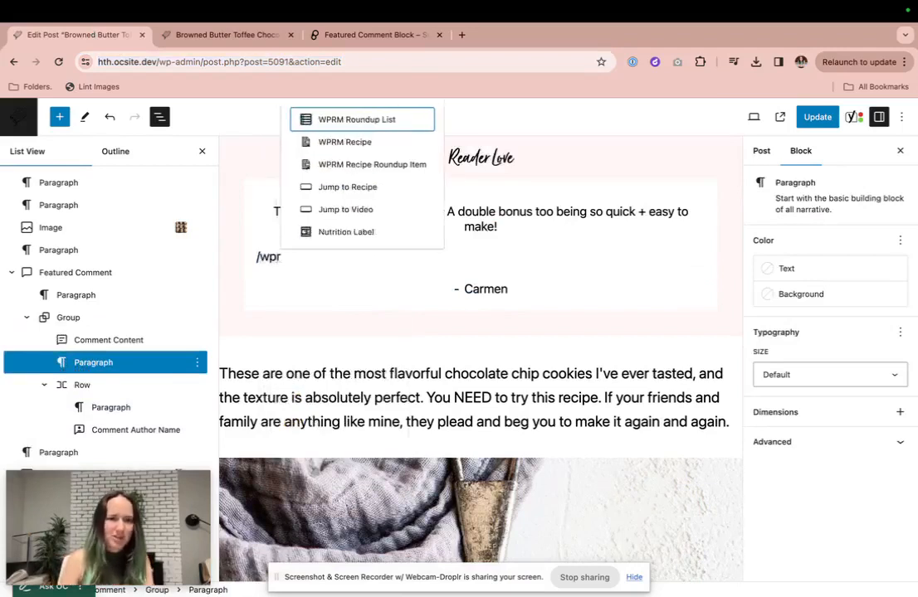
key(BackSpace)
key(BackSpace)
key(BackSpace)
key(BackSpace)
key(BackSpace)
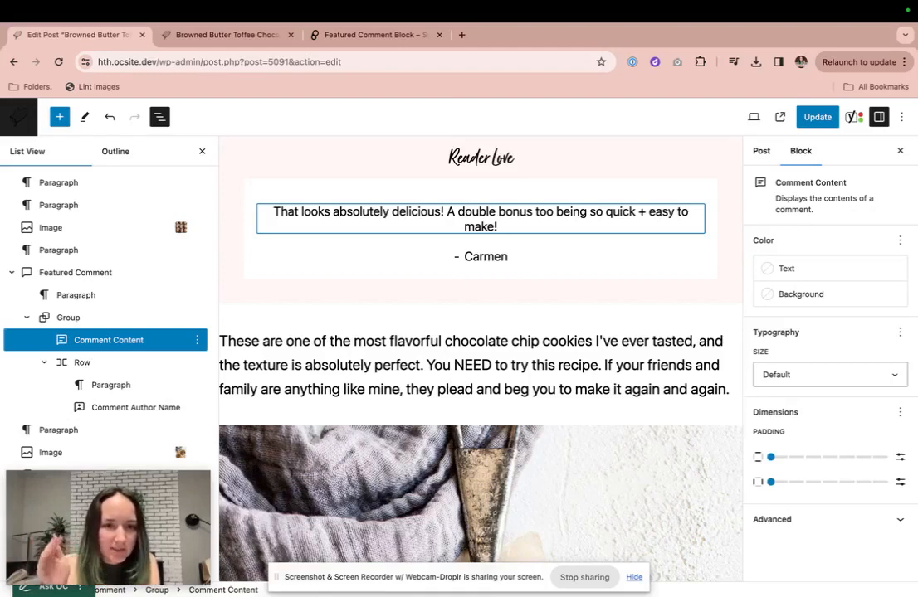
Step: Insert an Image block below the comment content with the bold-outlined cookie icon from the media library
key(Return)
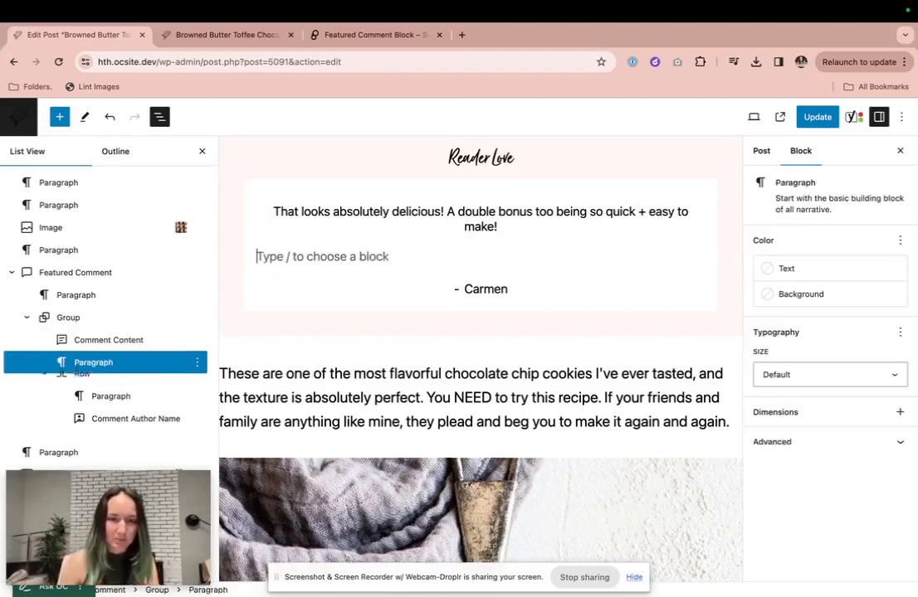
text(/imag)
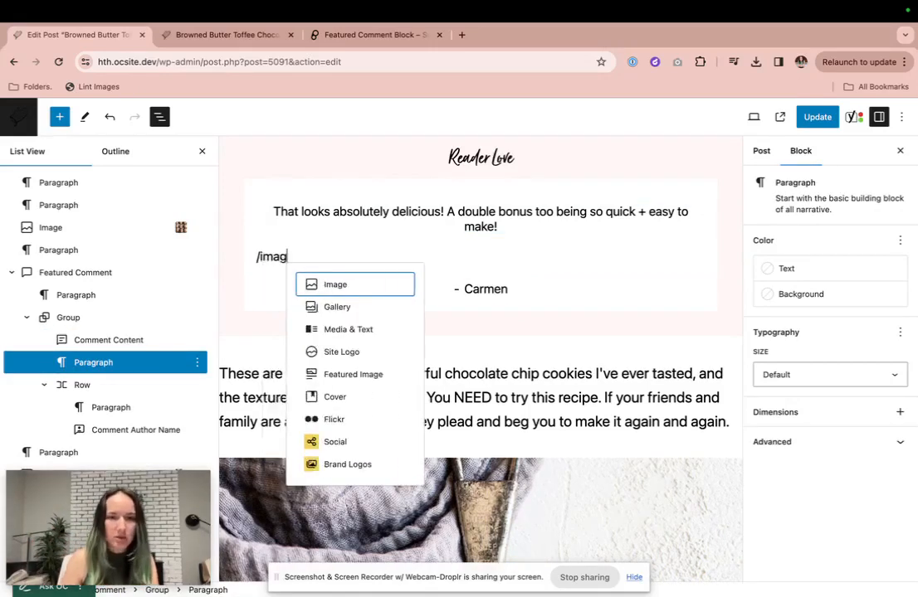
key(Return)
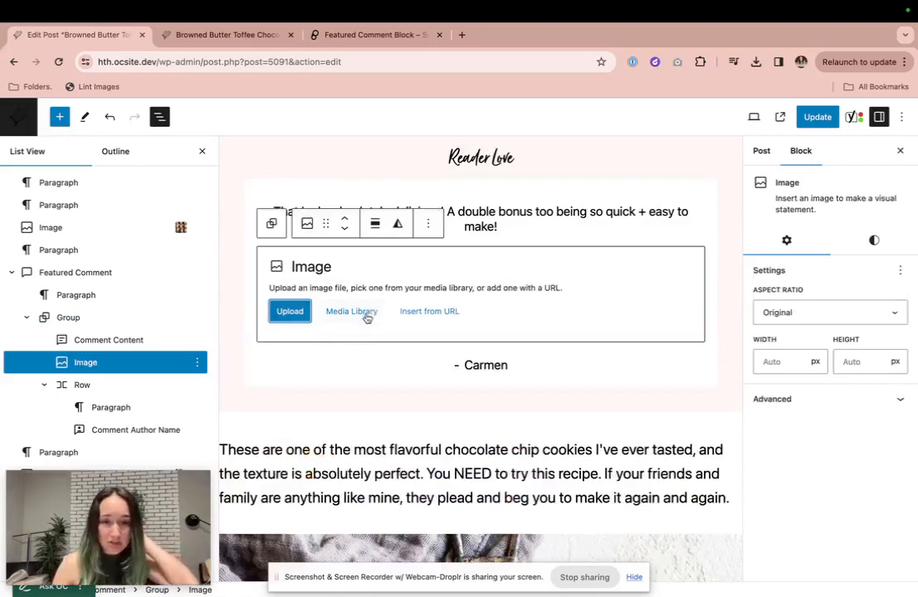
click(371, 312)
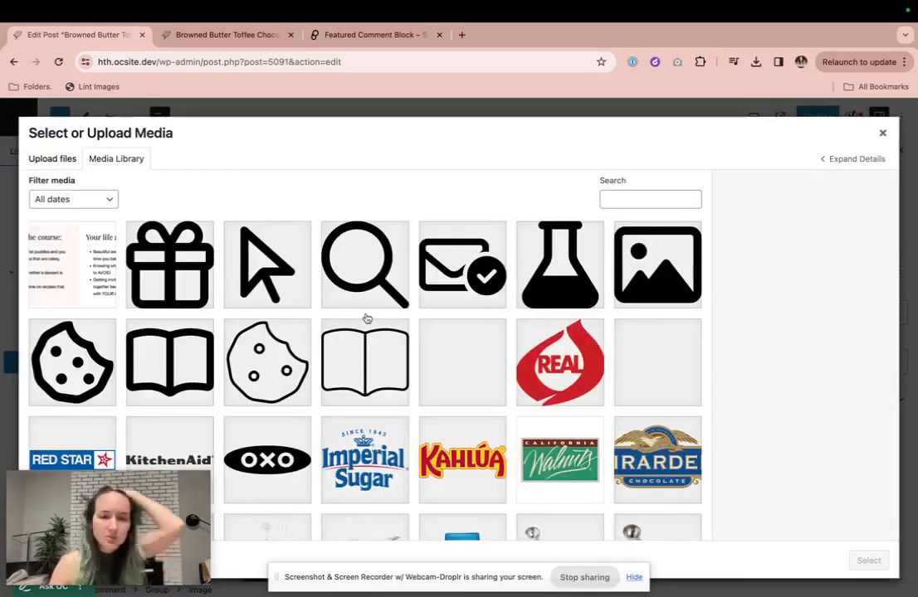
click(99, 366)
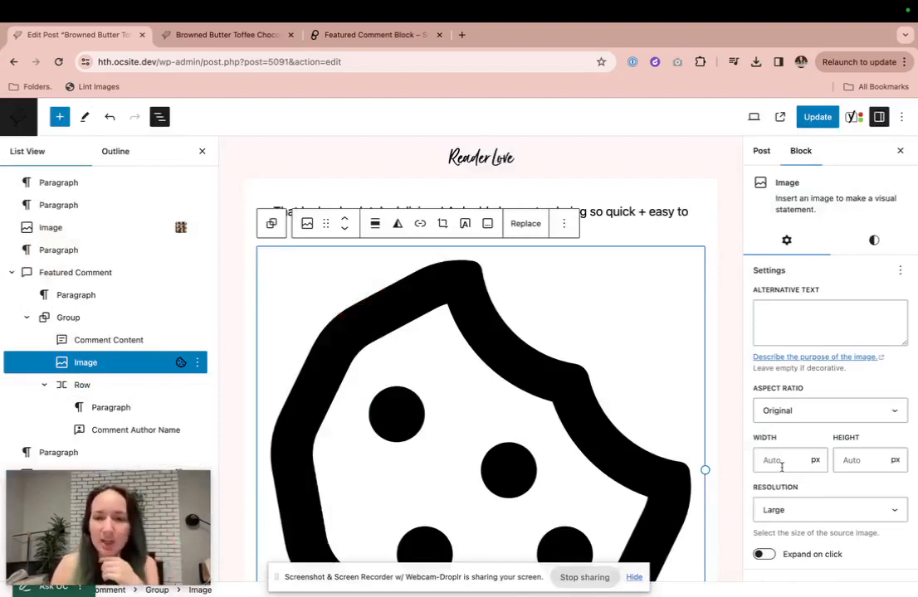
Step: Set the cookie image's width to 24 px and duplicate the image four times
click(781, 460)
text(24)
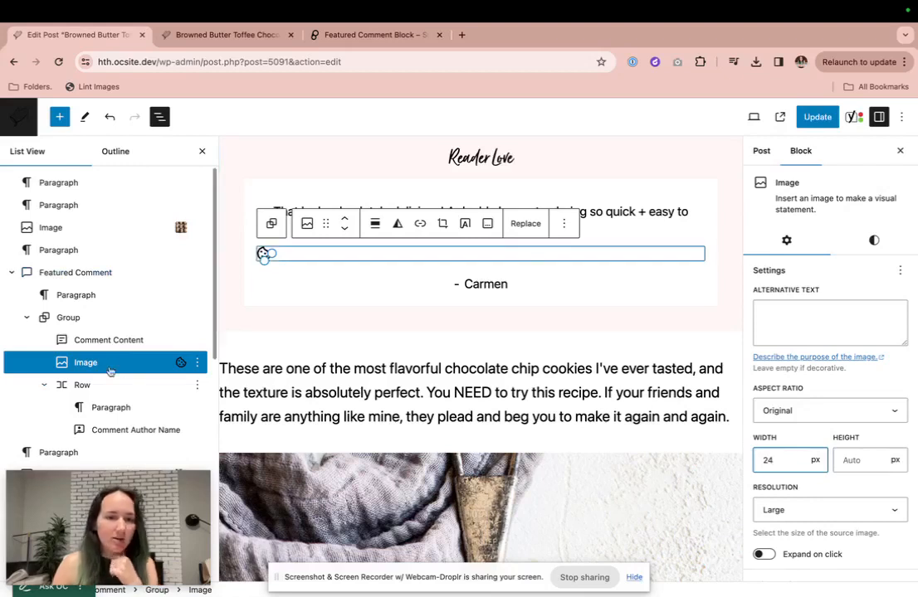
key(super+shift+d)
key(super+shift+d)
key(super+shift+d)
key(super+shift+d)
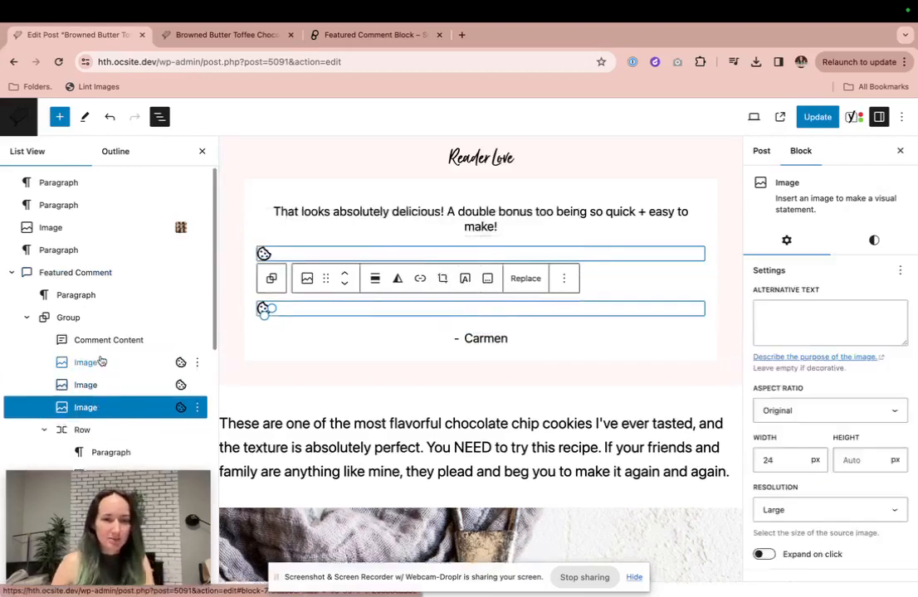
Step: Group the five cookie images into a Row and justify its items to the center
shift+click(86, 363)
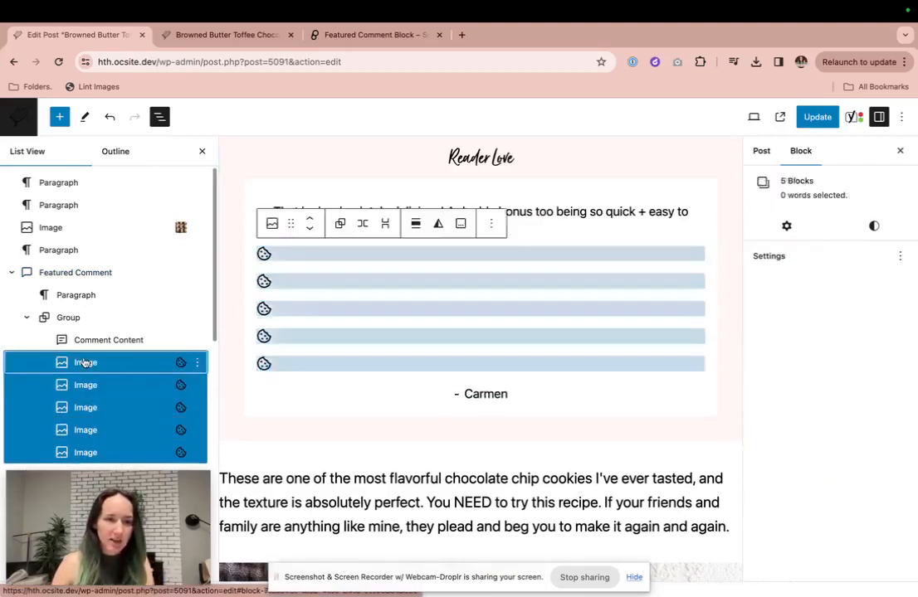
click(362, 224)
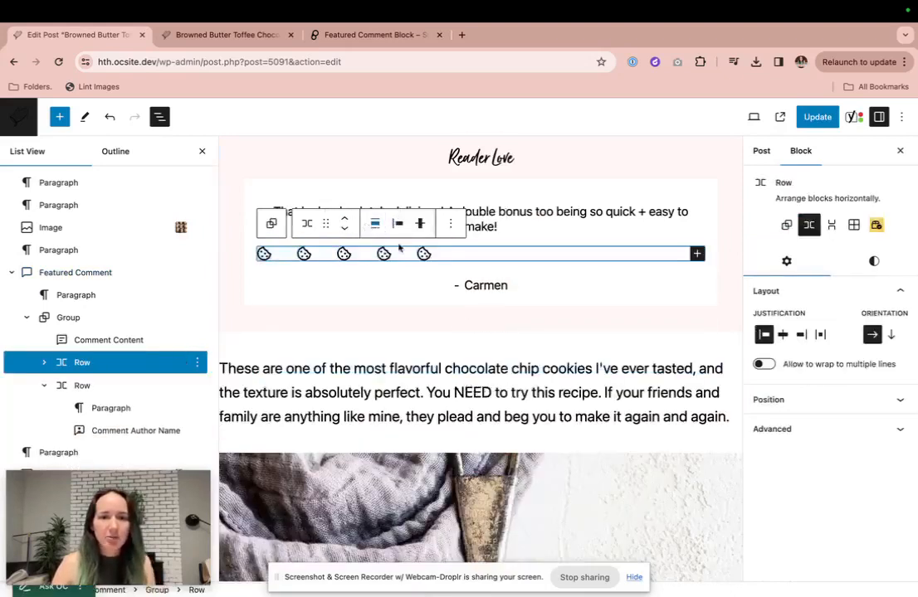
click(398, 224)
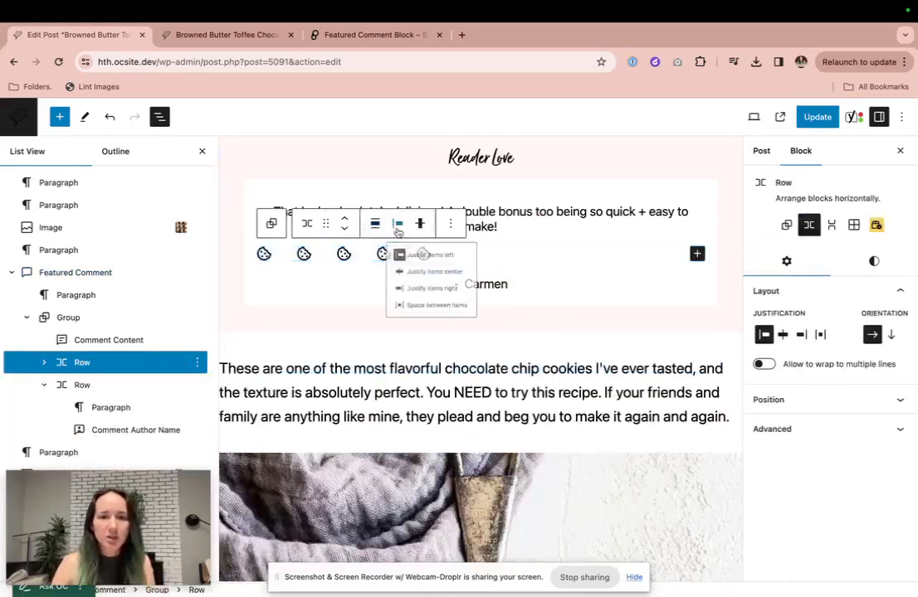
click(421, 285)
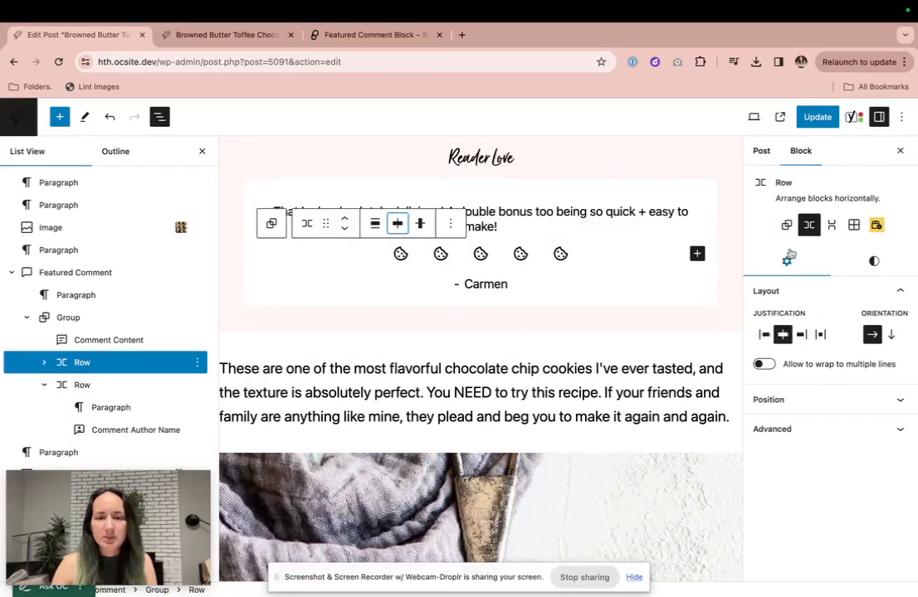
Step: Set the block spacing of the cookie image row to XS
click(873, 260)
scroll(817, 440, down, 3)
click(792, 523)
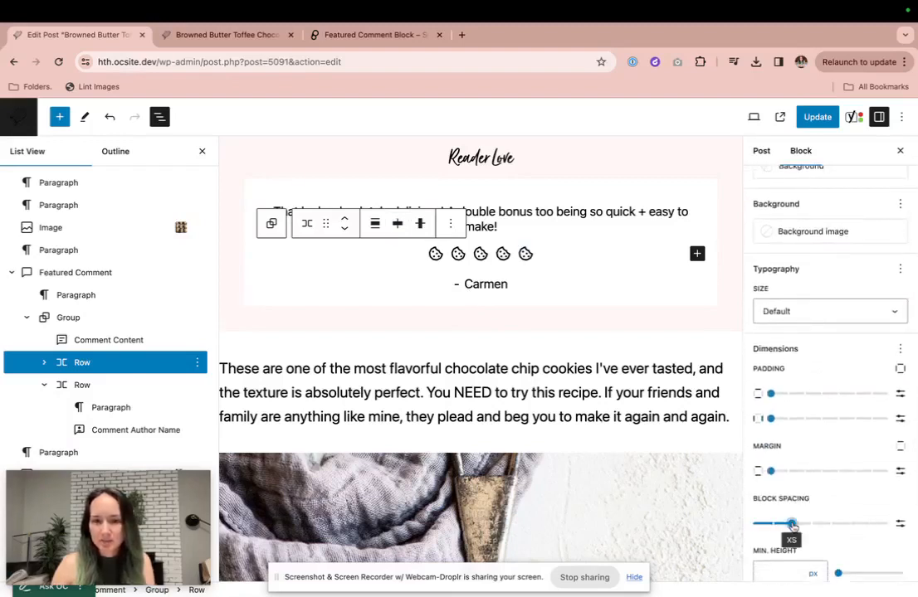
drag(798, 539, 604, 442)
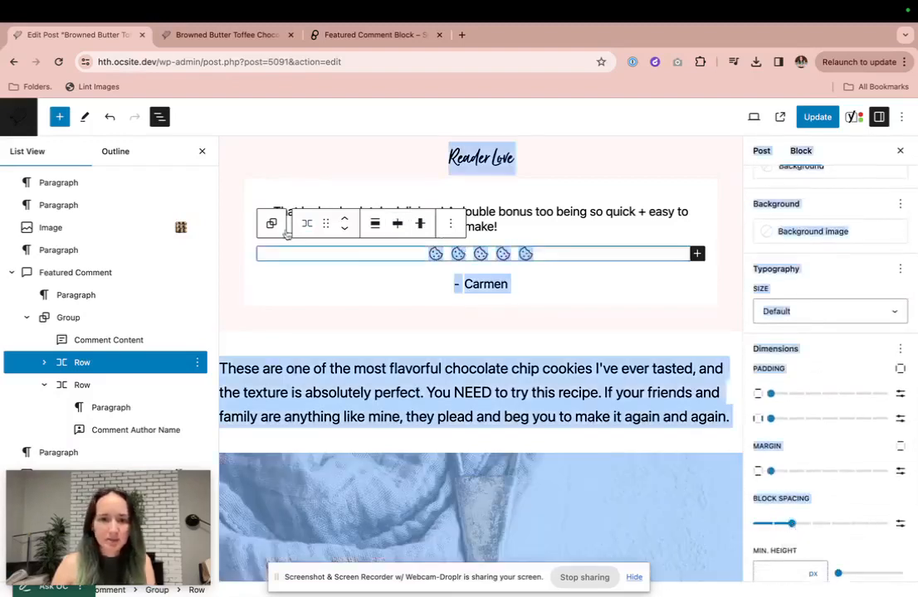
Step: Set the text color of the cookie image row to the theme's red
click(89, 368)
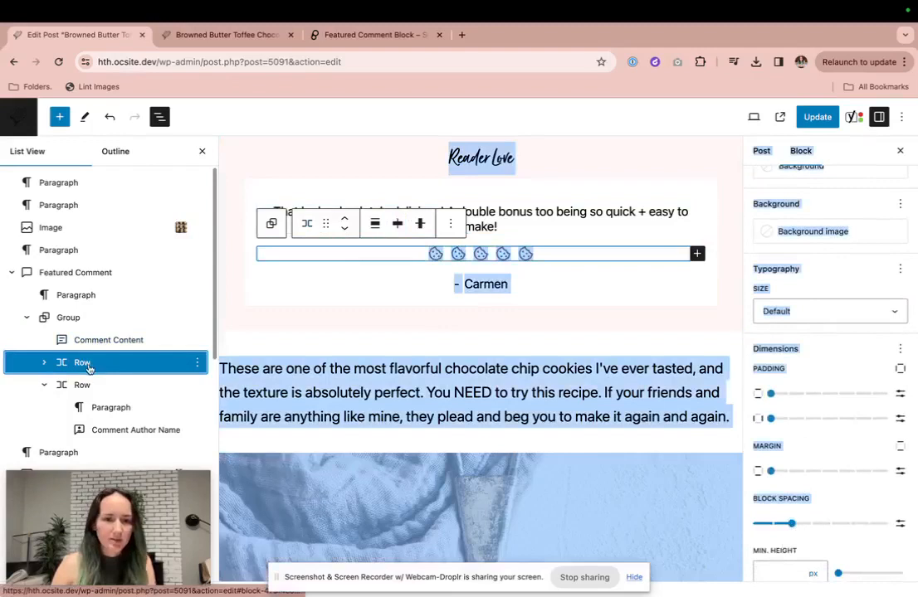
click(850, 256)
scroll(850, 260, up, 3)
scroll(851, 260, up, 1)
click(801, 296)
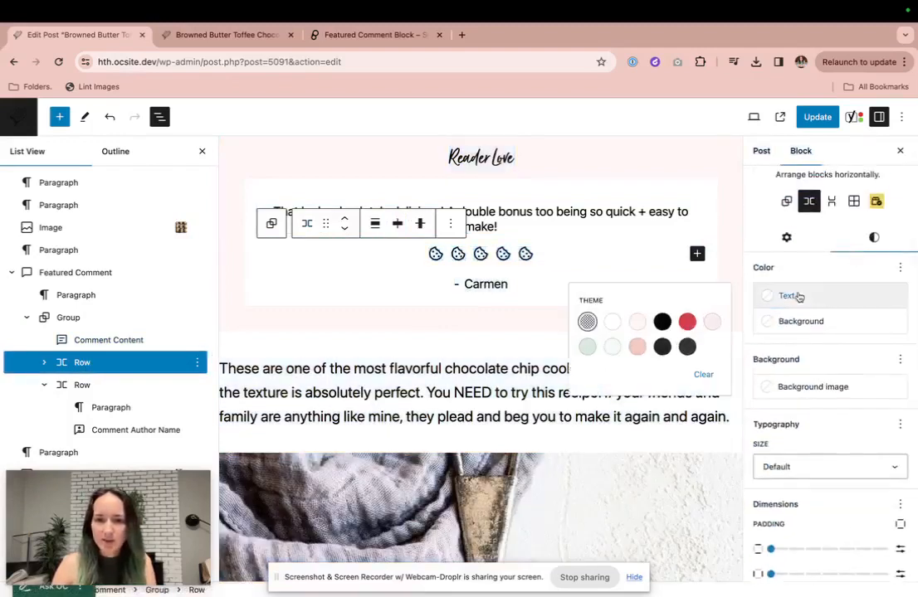
click(687, 324)
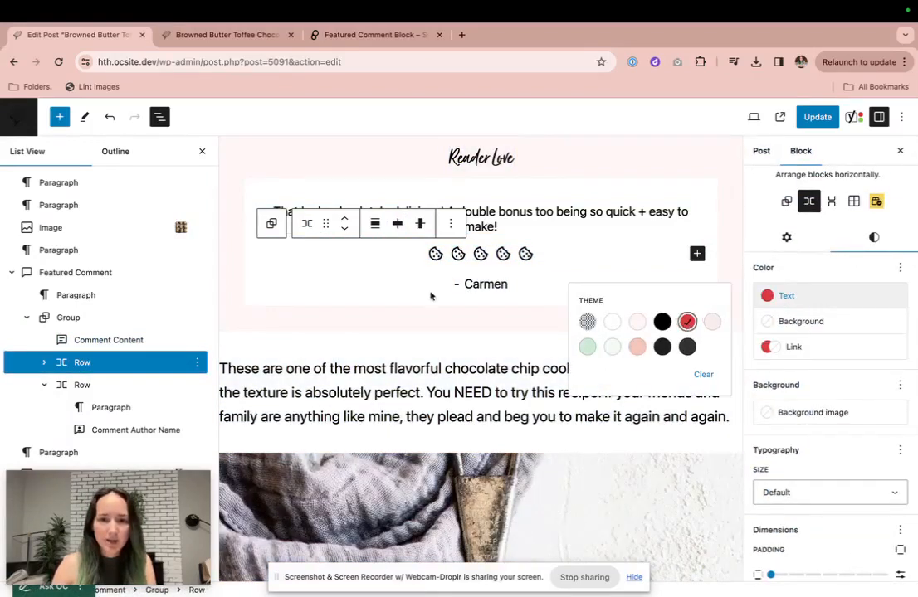
Step: Move the cookie image row above the comment content inside the white group
click(345, 219)
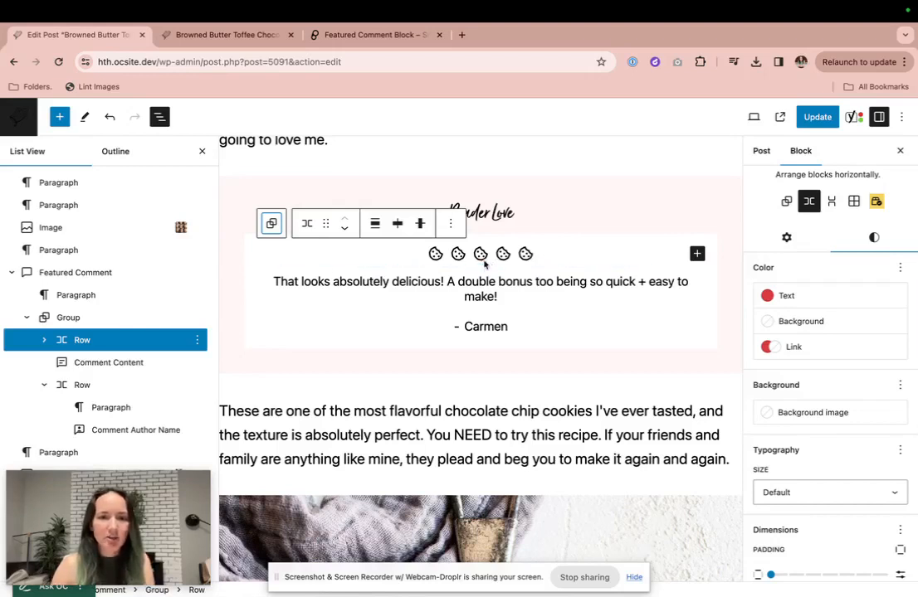
click(496, 299)
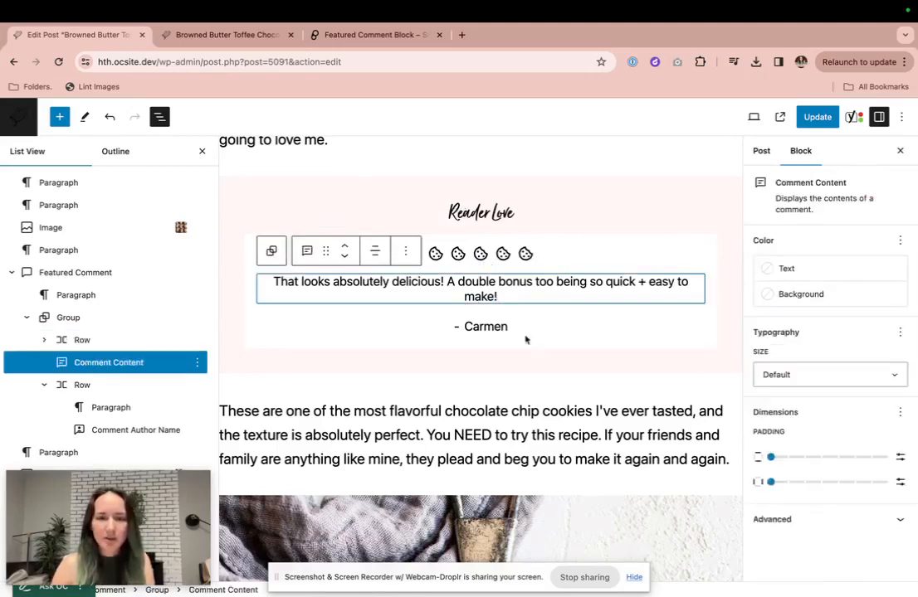
click(555, 367)
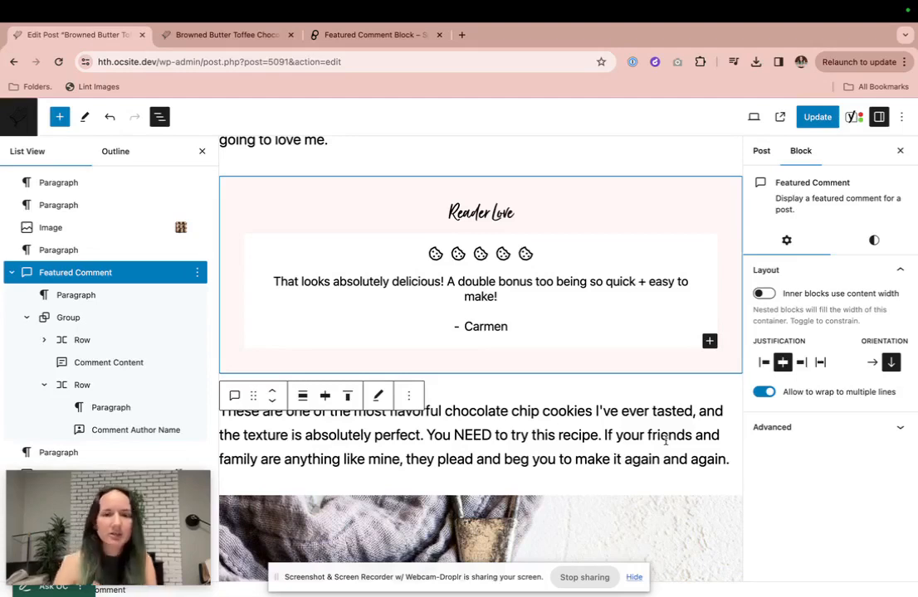
Step: Check the Reader Love example on the plugin's page for elements below the comment, and return to the post editor
click(270, 35)
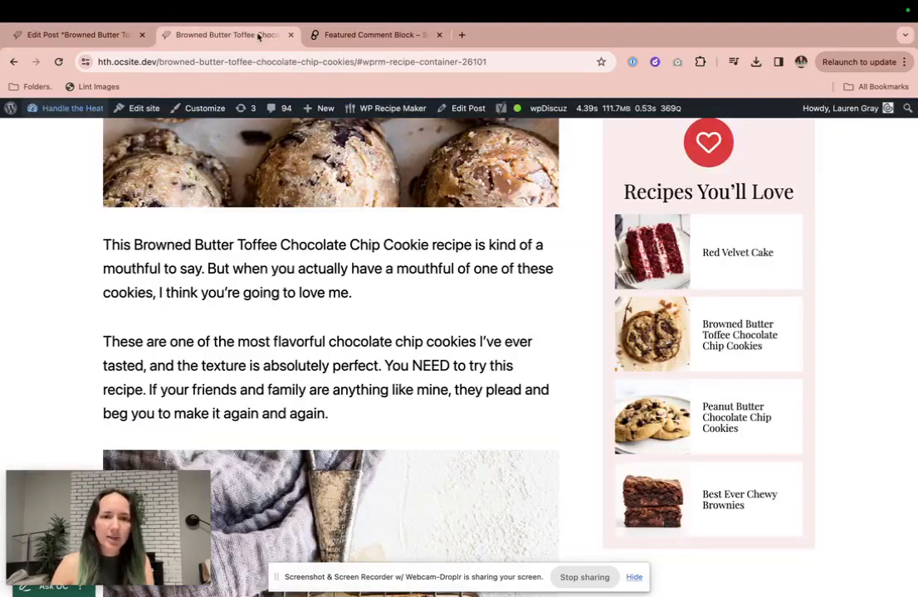
click(309, 35)
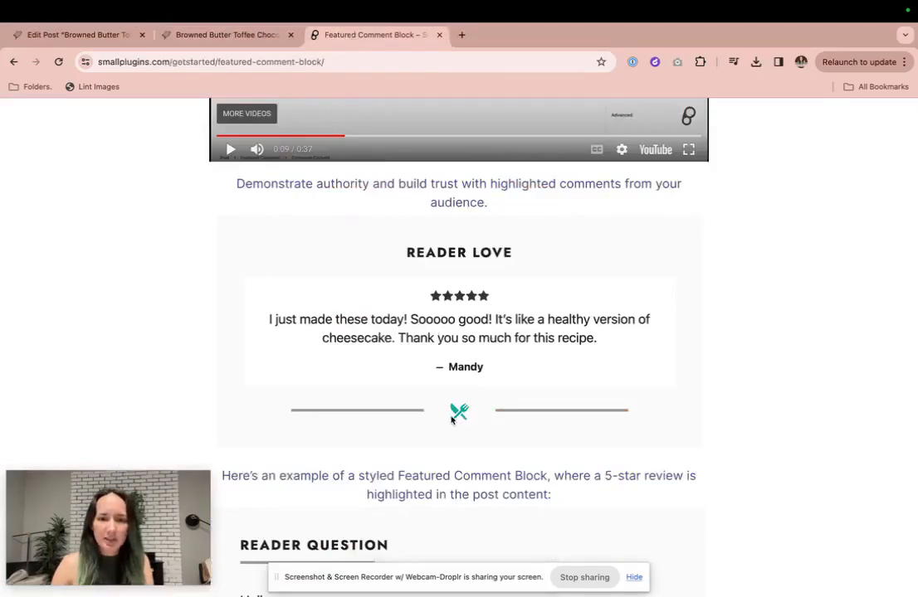
click(71, 36)
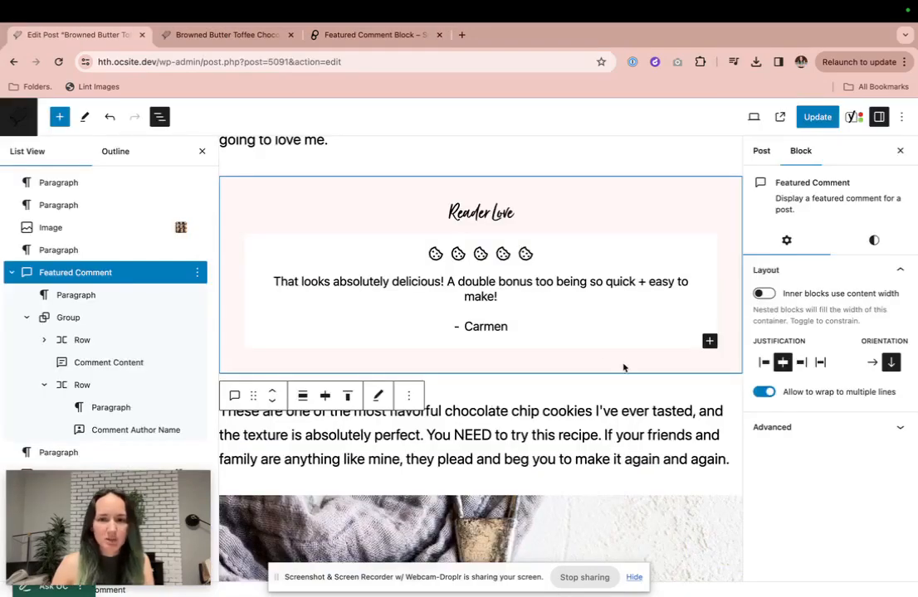
click(523, 336)
click(516, 347)
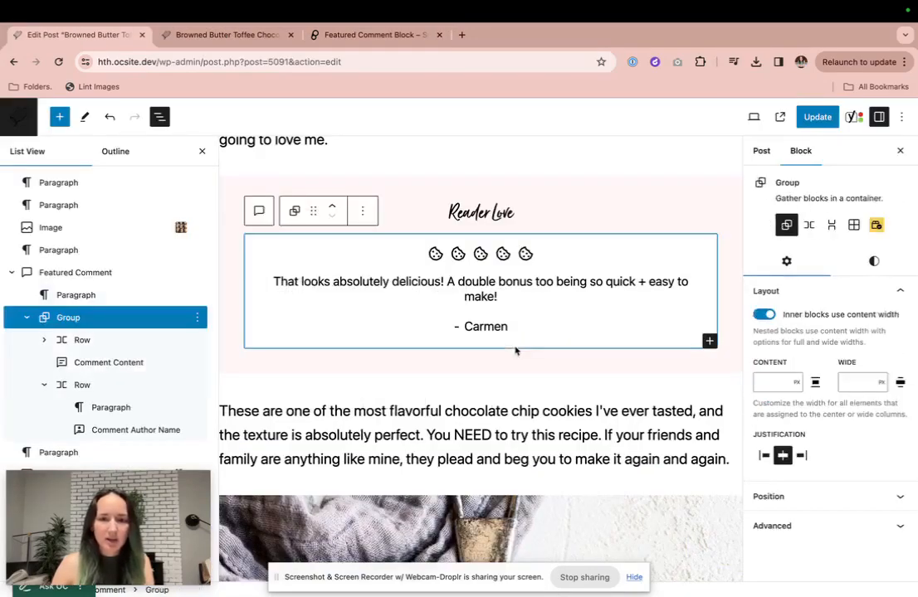
key(Return)
key(BackSpace)
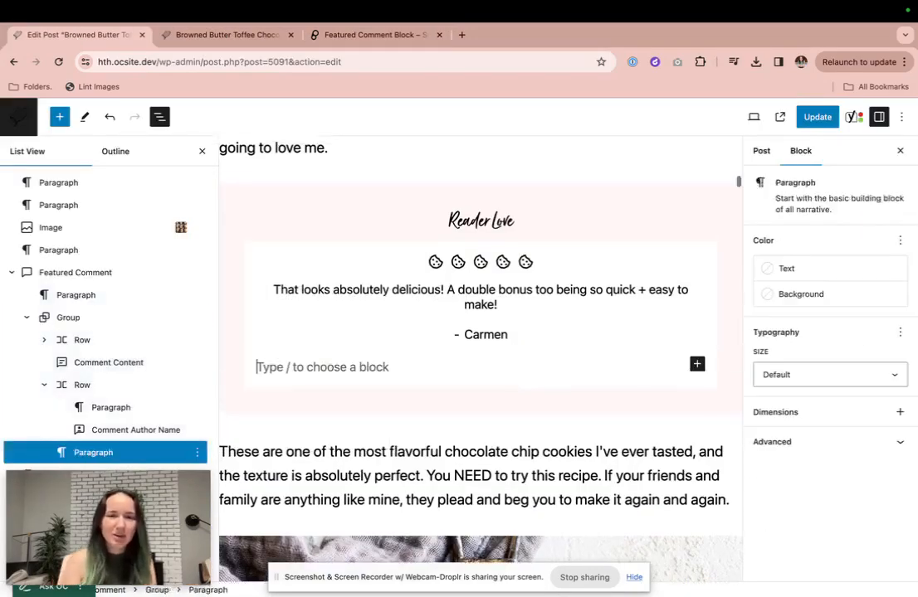
key(BackSpace)
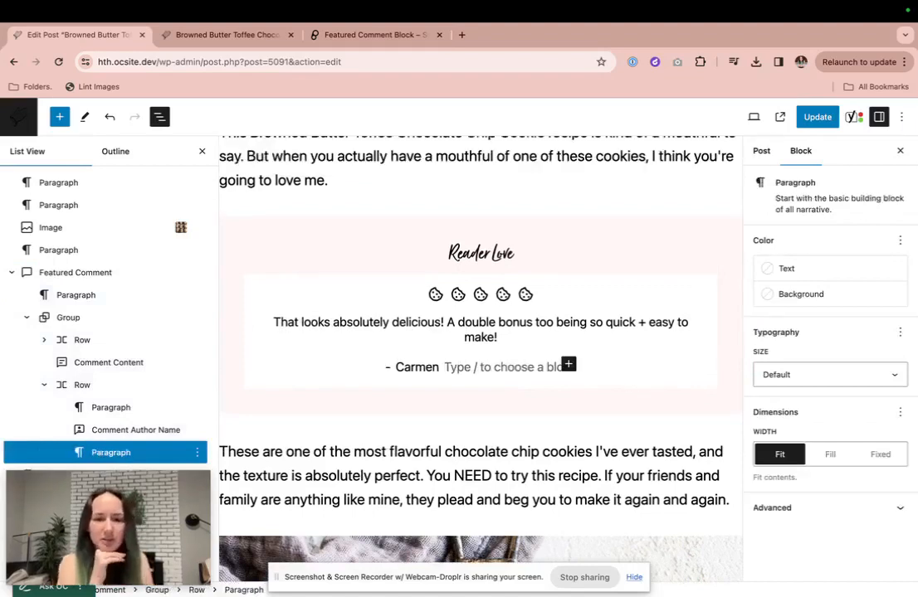
key(BackSpace)
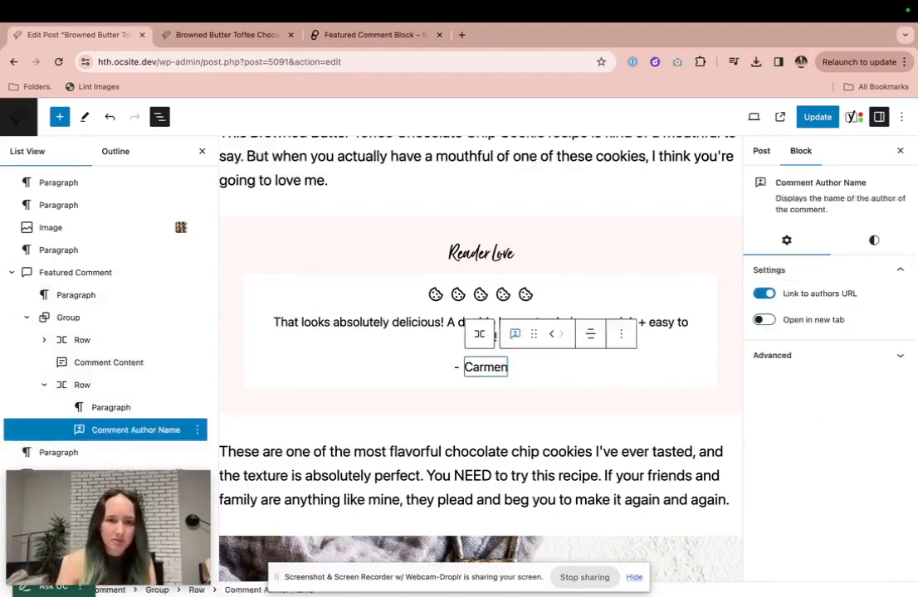
click(568, 216)
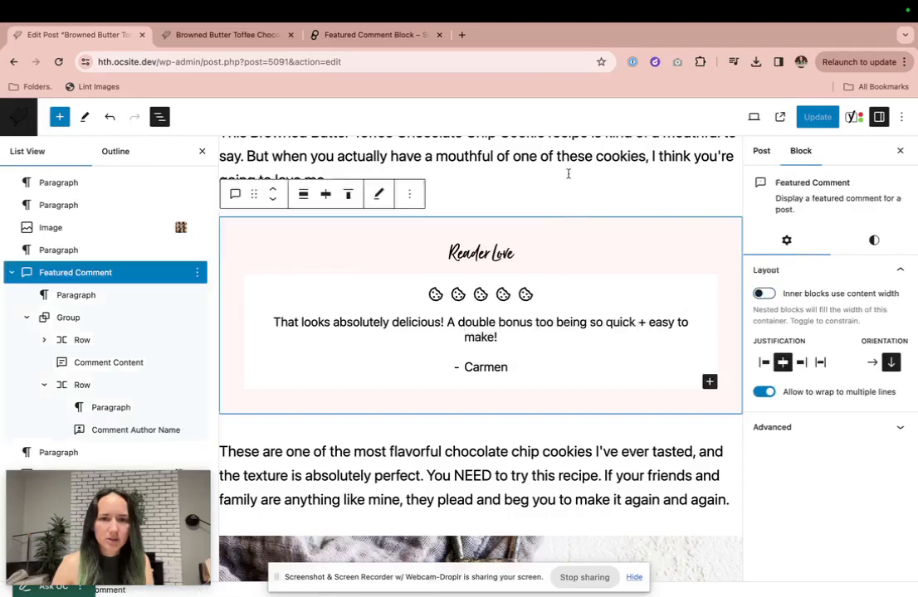
click(567, 172)
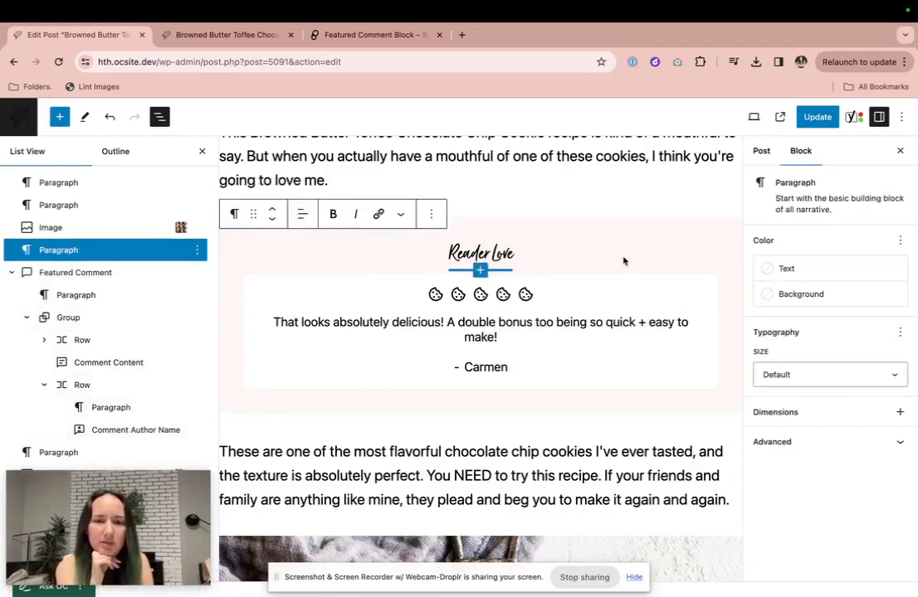
Step: Reduce the block spacing of the cookie image row in the featured comment to XXS
click(503, 295)
click(81, 341)
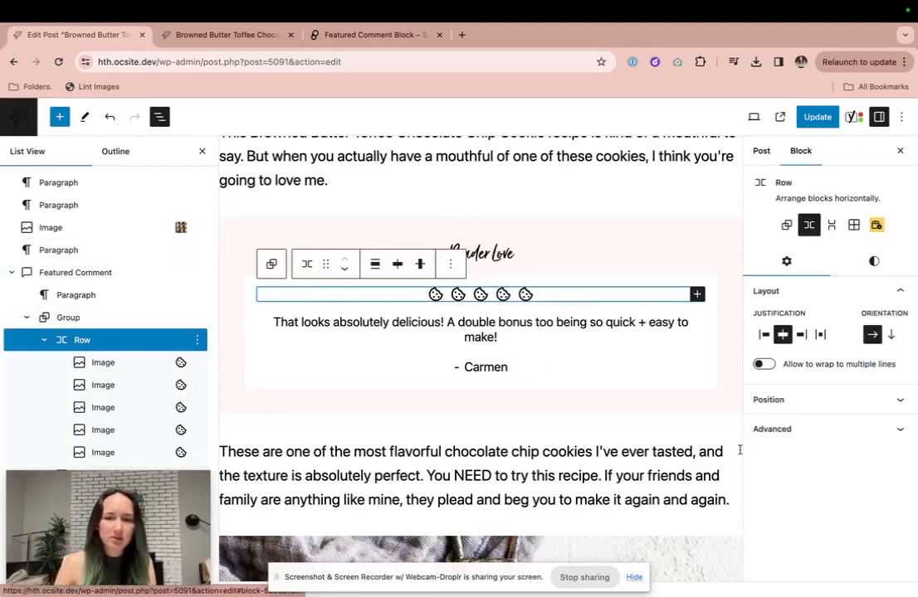
click(874, 261)
scroll(867, 399, down, 5)
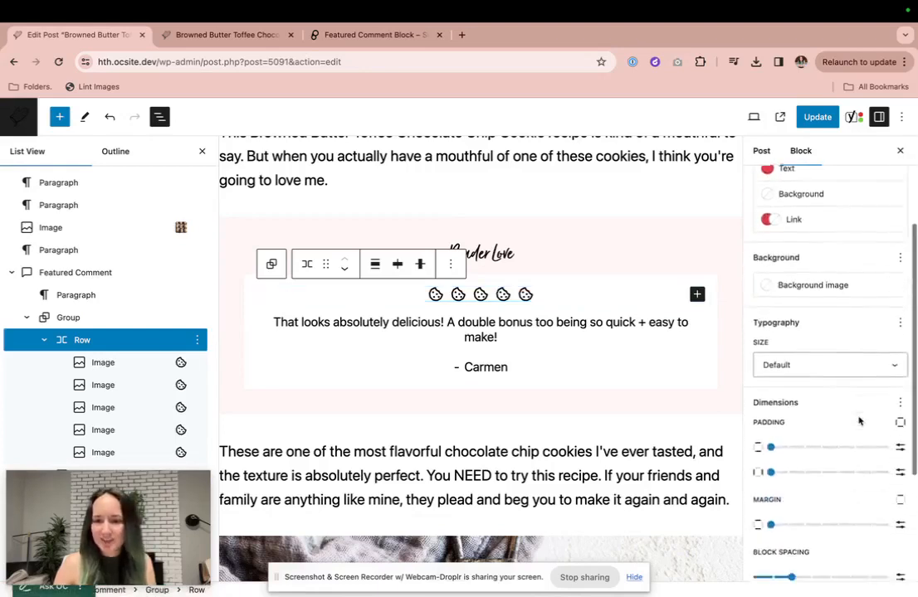
drag(785, 510, 753, 516)
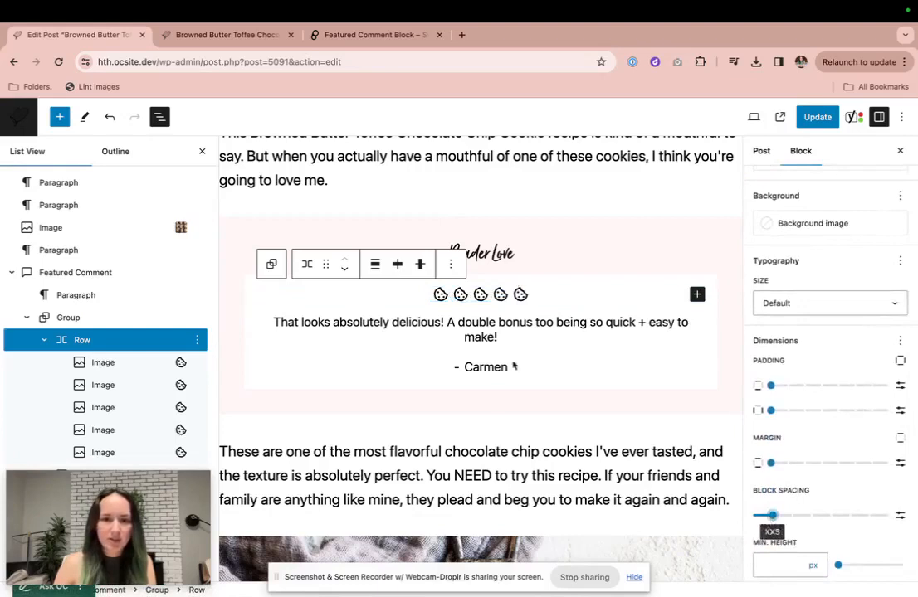
click(488, 415)
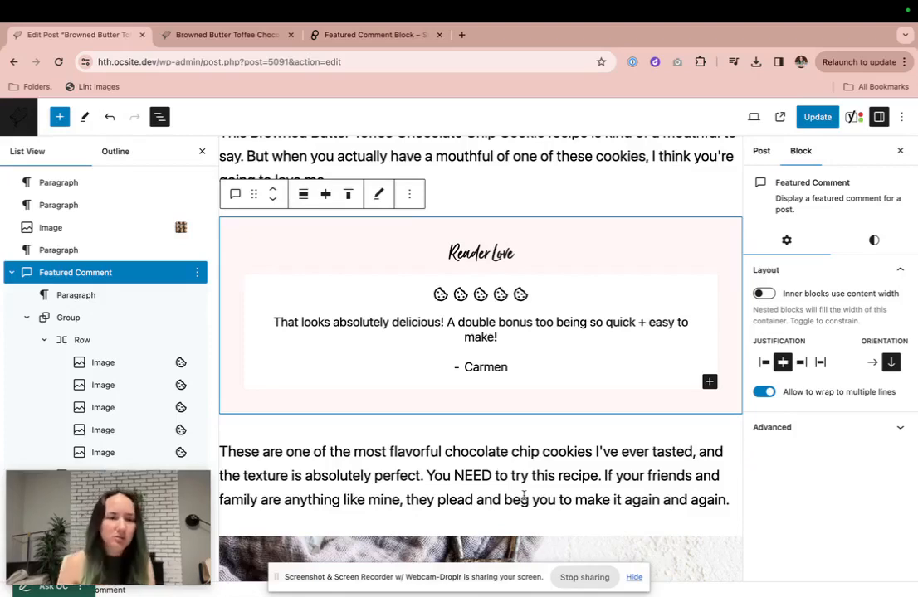
Step: Replace the featured comment by searching for "5 st" and selecting the comment beginning "A+ 5 stars. Was delicious!!!"
click(500, 340)
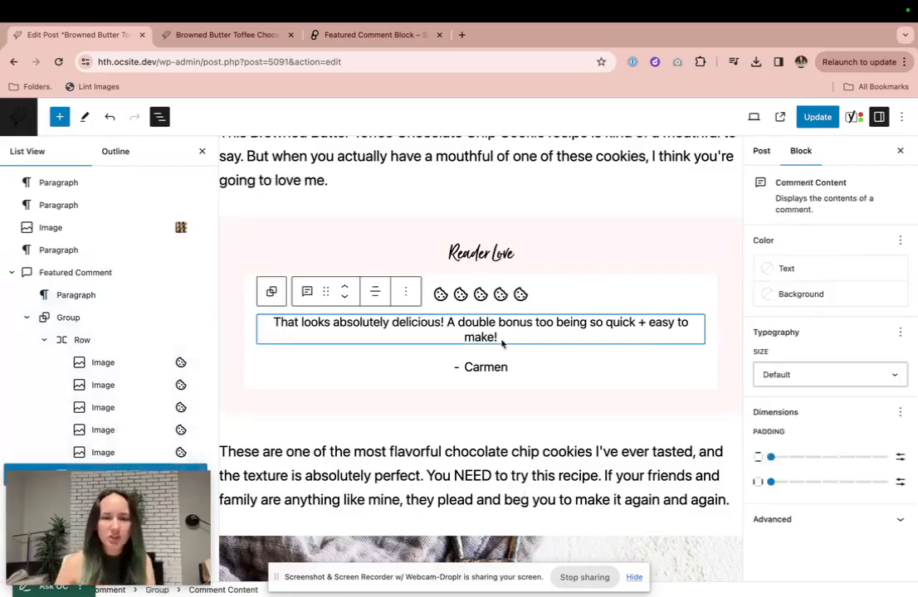
click(91, 272)
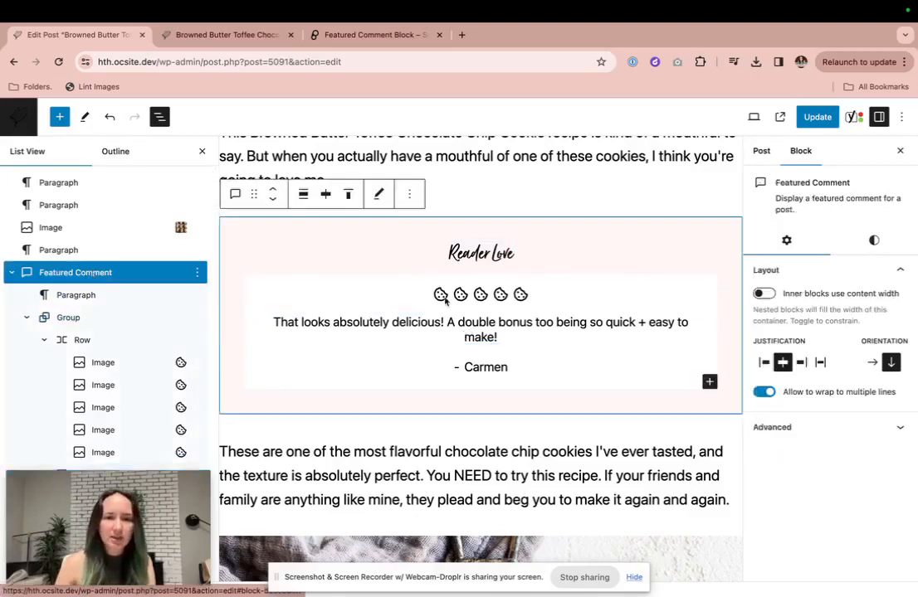
click(378, 194)
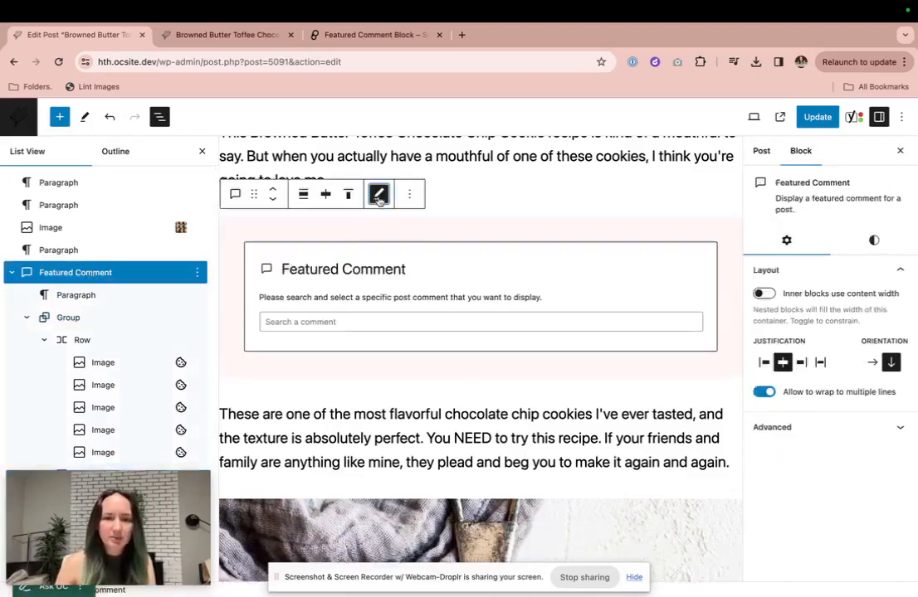
click(334, 322)
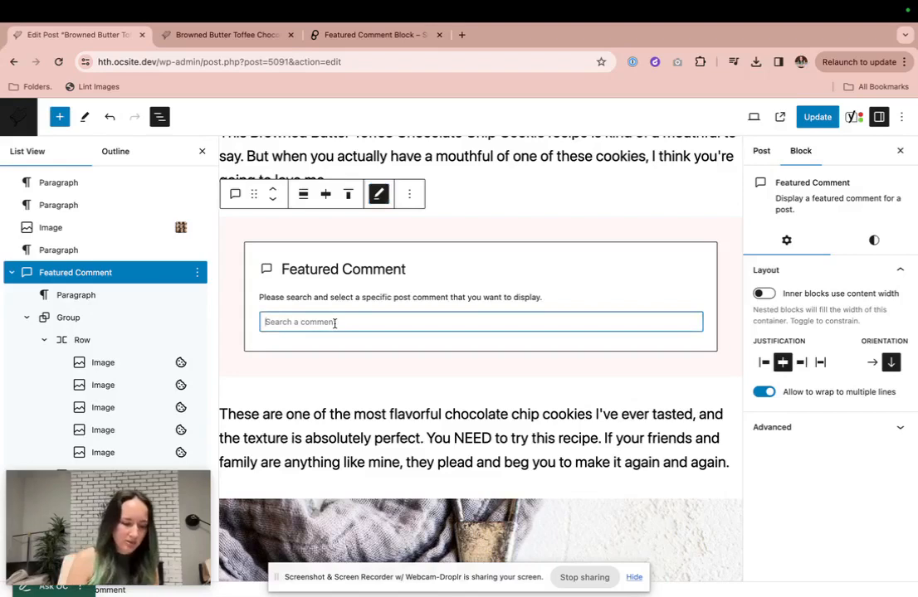
text(5 st)
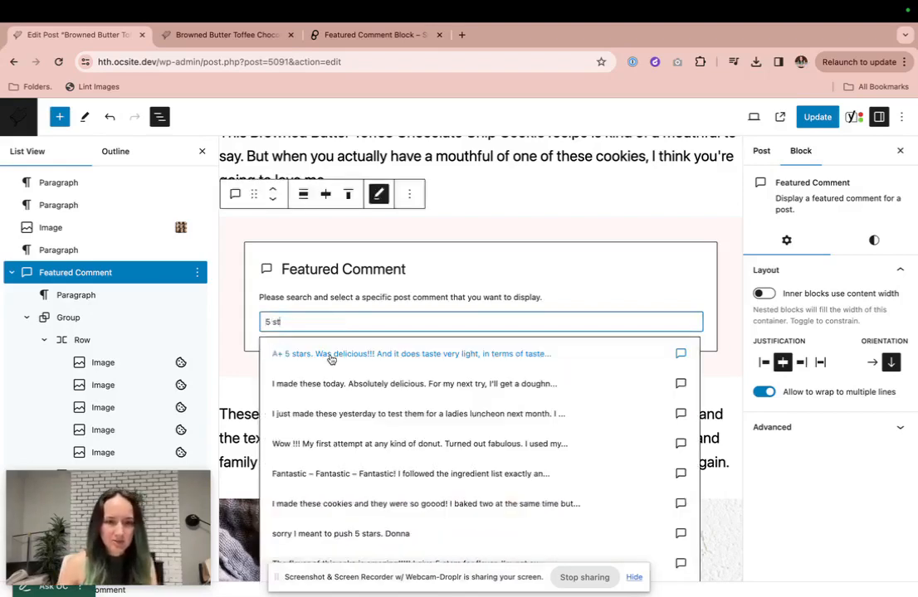
click(331, 360)
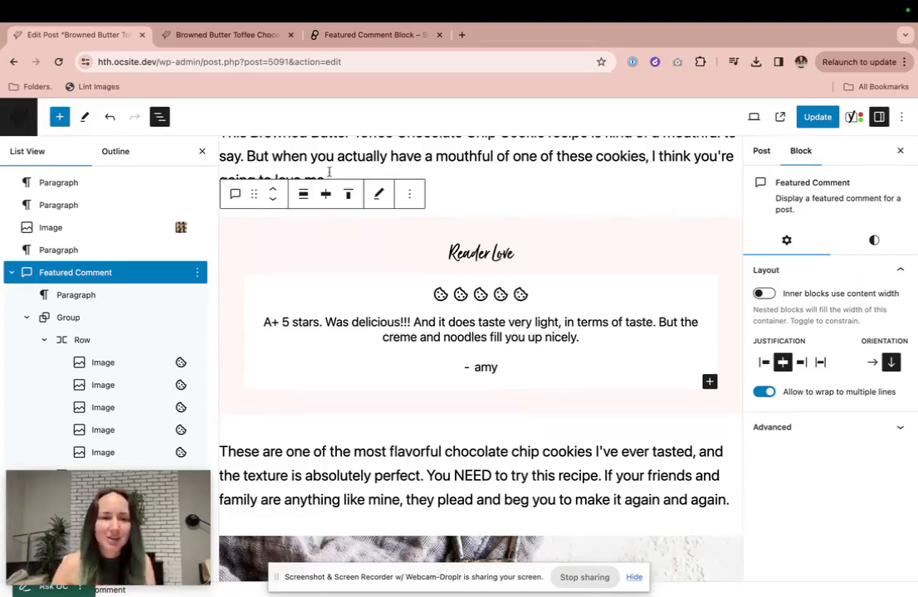
Step: Try the theme's pale green as the Featured Comment block's background, and restore the pale pink
click(874, 240)
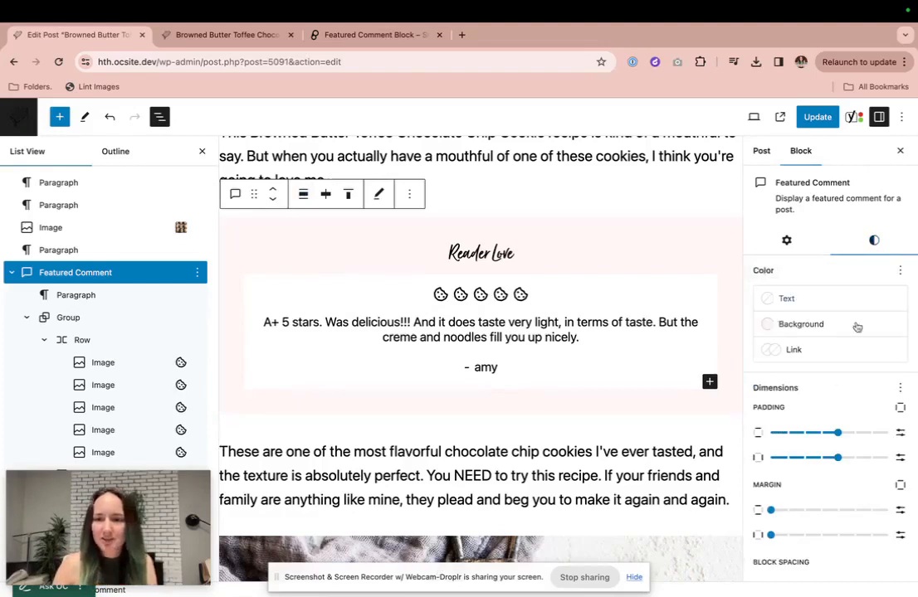
click(802, 323)
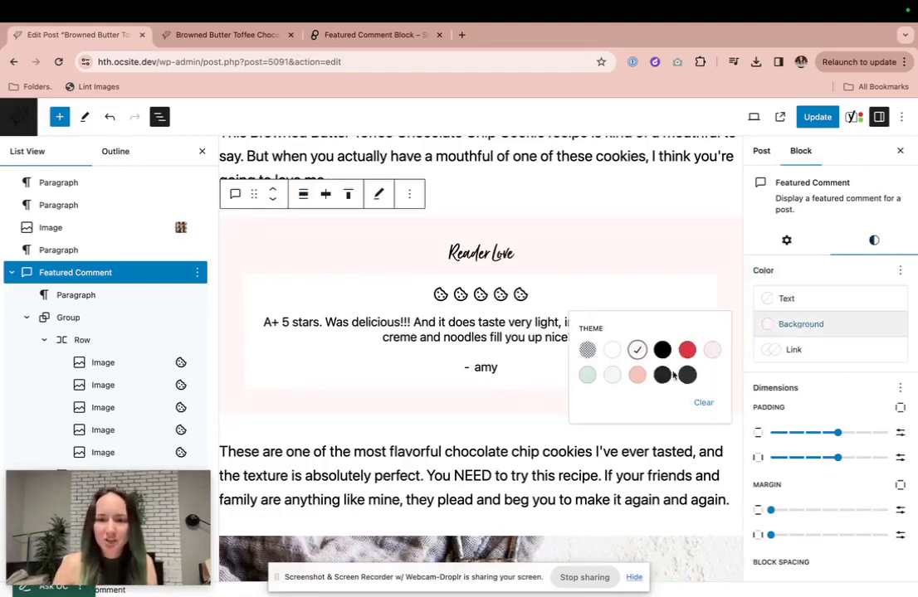
click(612, 375)
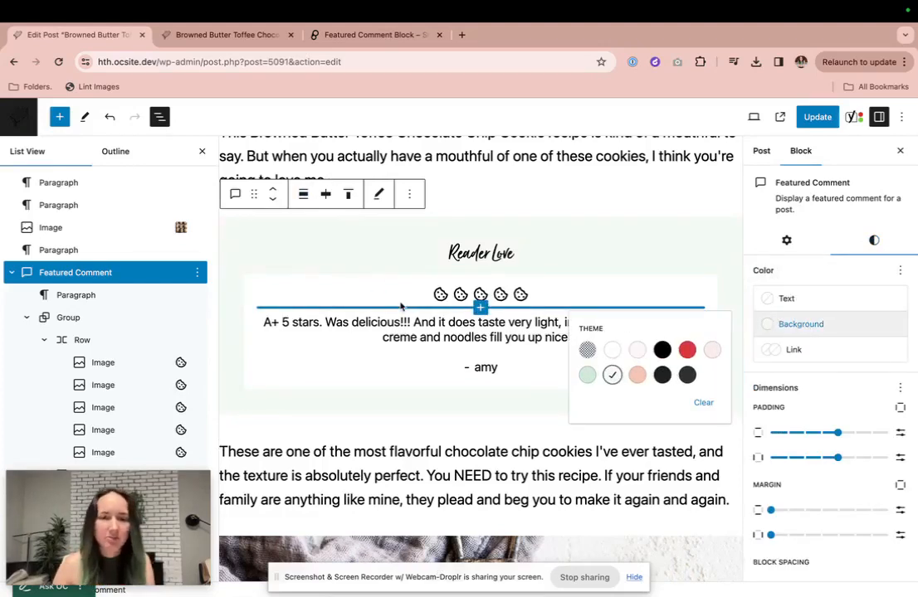
click(240, 268)
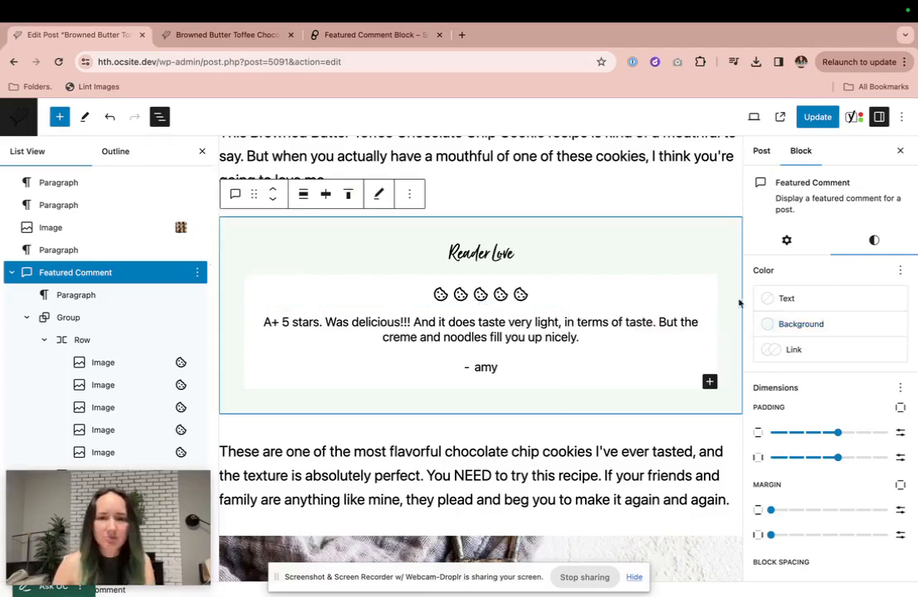
click(800, 324)
click(637, 350)
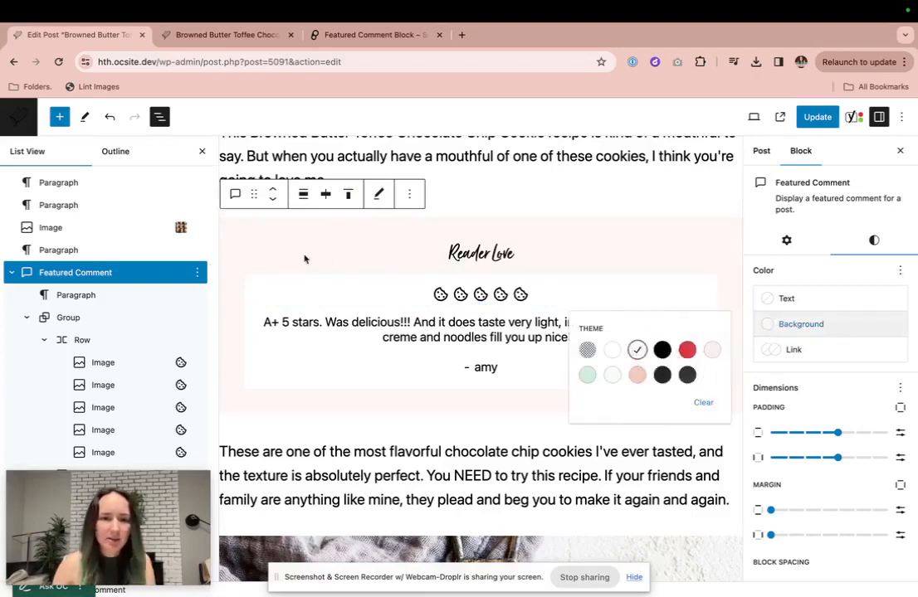
click(221, 266)
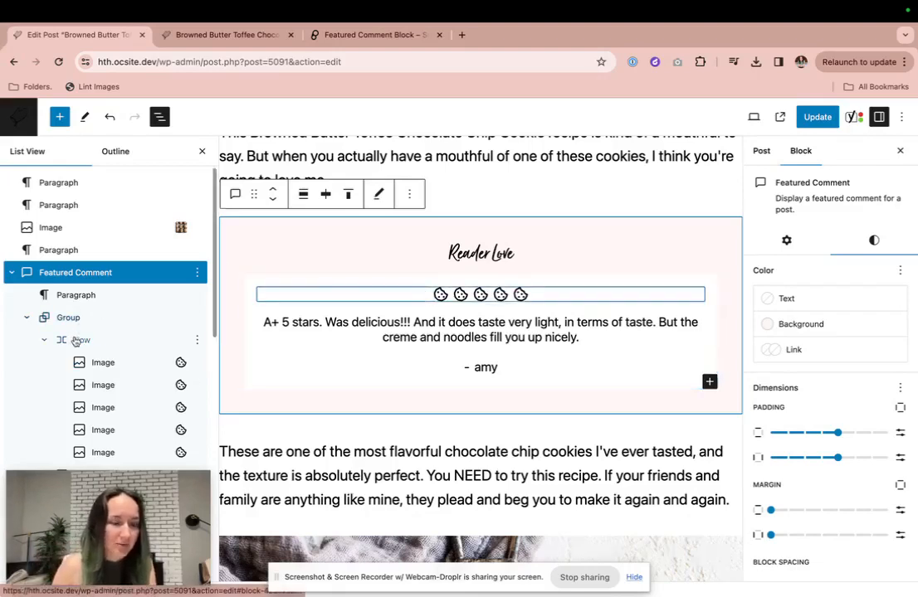
Step: Collapse the cookie image row and its parent group in the block hierarchy
click(45, 340)
click(26, 319)
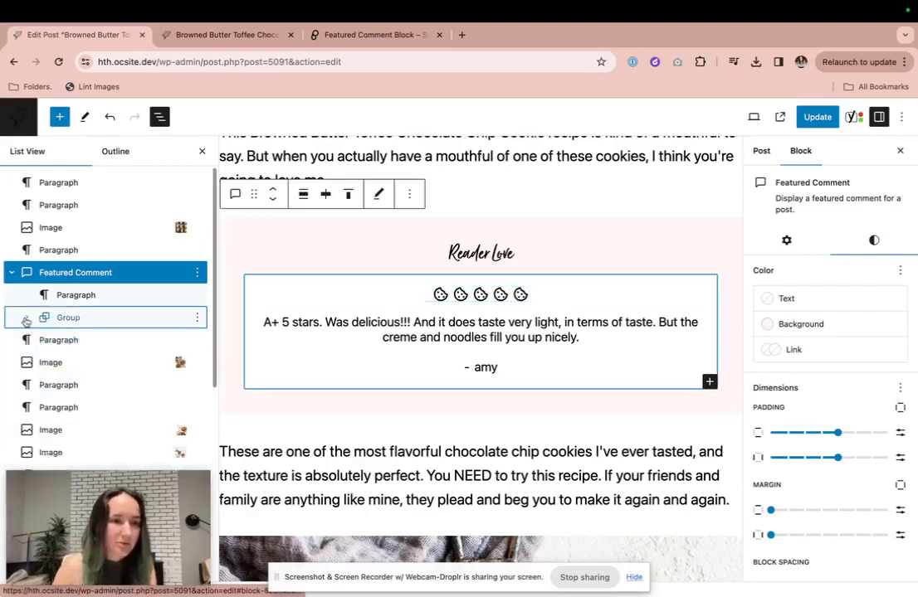